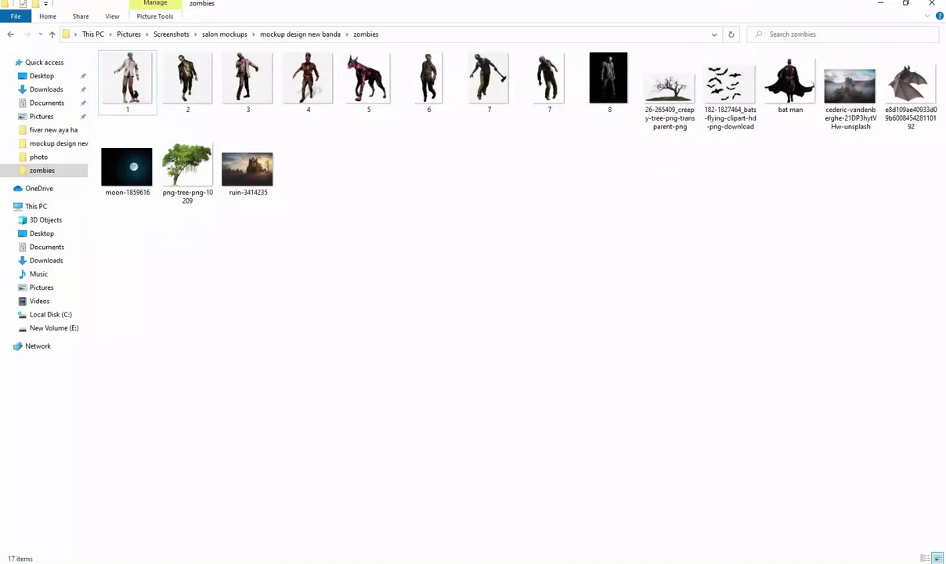
# - Drag the foggy castle photo from the zombies folder onto the Untitled-1 canvas
pyautogui.moveTo(849, 87)
pyautogui.mouseDown()
pyautogui.moveTo(403, 548)
pyautogui.moveTo(412, 363)
pyautogui.mouseUp()
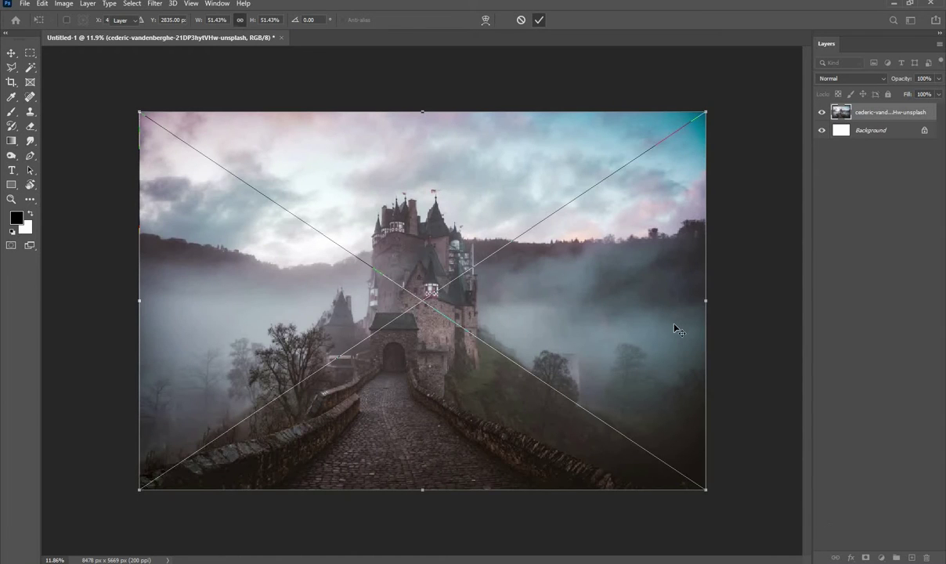
# - Place the castle photo and set Camera Raw Temperature -15, Contrast +45, Blacks -29
pyautogui.press('Return')
pyautogui.click(155, 4)
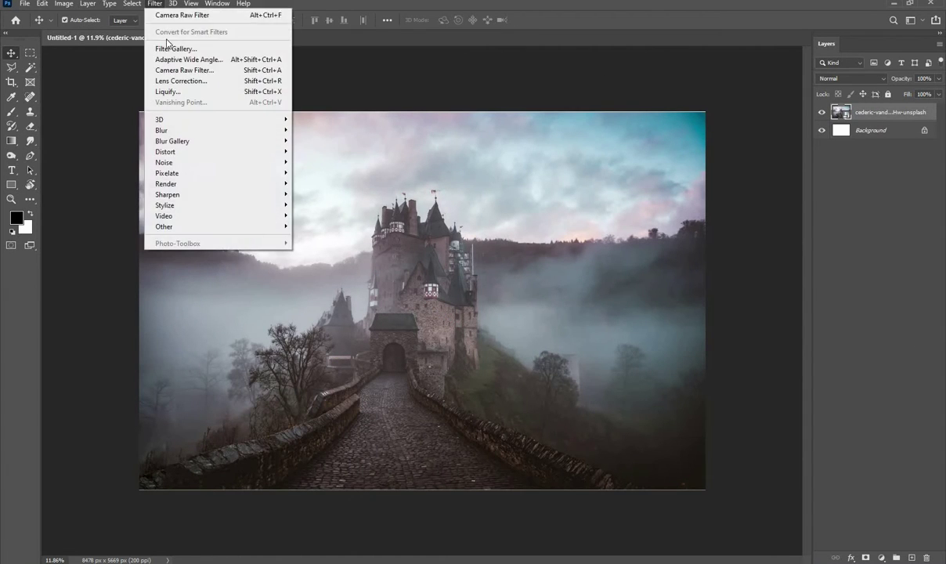
pyautogui.click(196, 67)
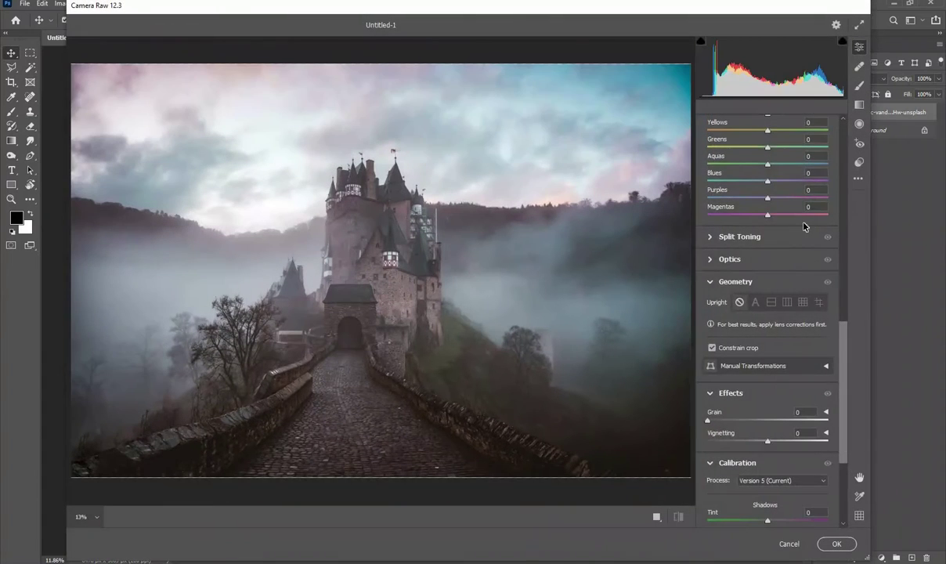
pyautogui.scroll(10, 772, 235)
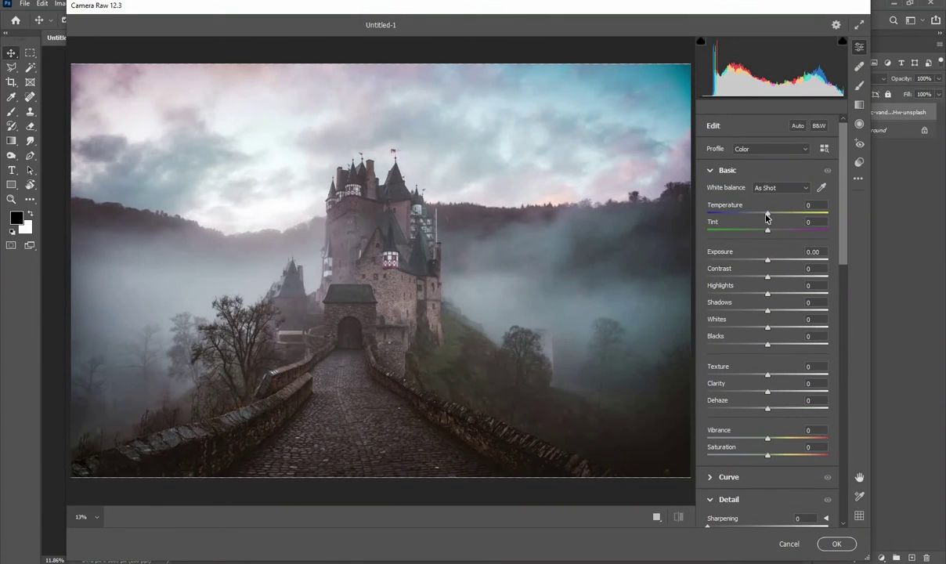
pyautogui.moveTo(766, 214); pyautogui.dragTo(758, 213)
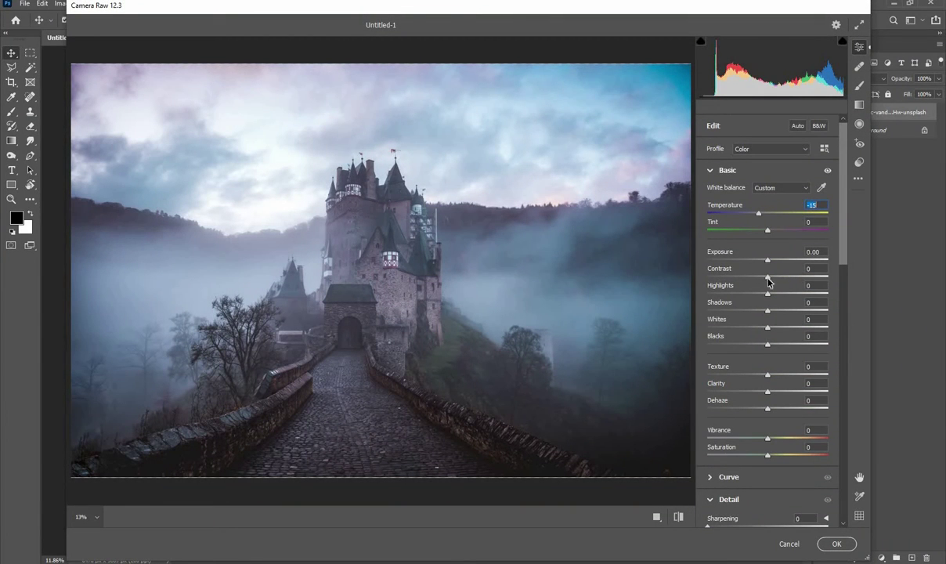
pyautogui.moveTo(778, 279); pyautogui.dragTo(793, 278)
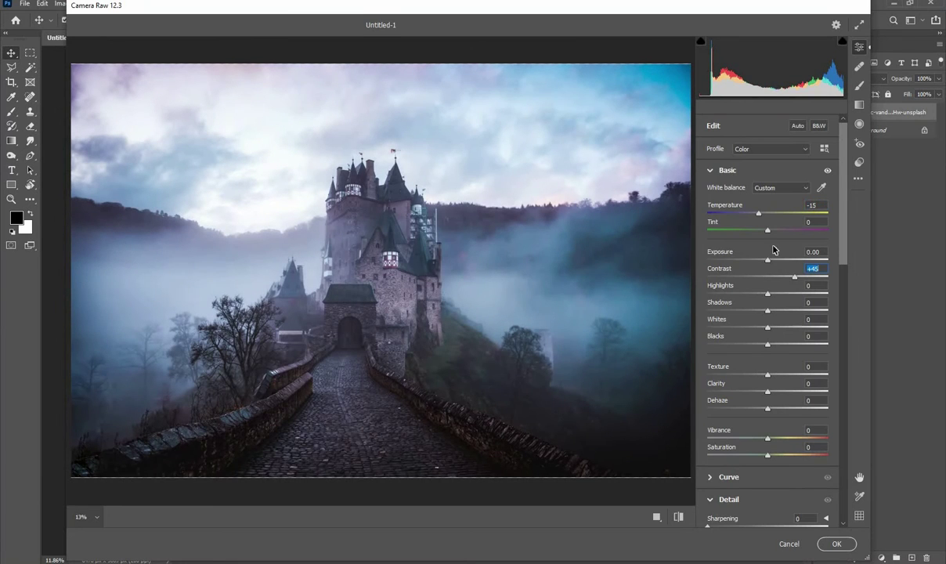
pyautogui.scroll(-1, 773, 266)
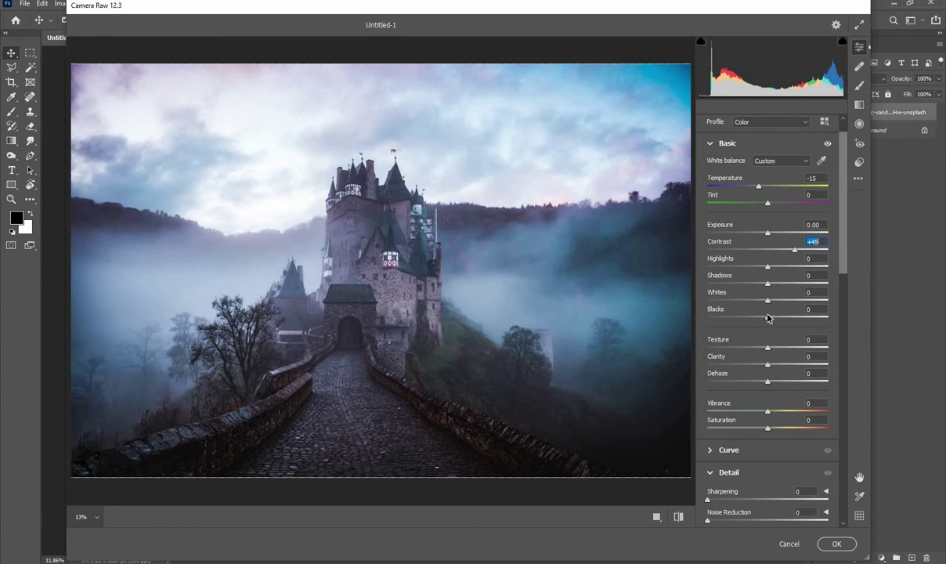
pyautogui.moveTo(766, 318)
pyautogui.mouseDown()
pyautogui.moveTo(751, 319)
pyautogui.moveTo(761, 302)
pyautogui.mouseUp()
# - Add Texture +20 and Clarity +15, shift the Purples hue to +24, and apply the grade
pyautogui.scroll(-2, 765, 301)
pyautogui.scroll(-2, 765, 301)
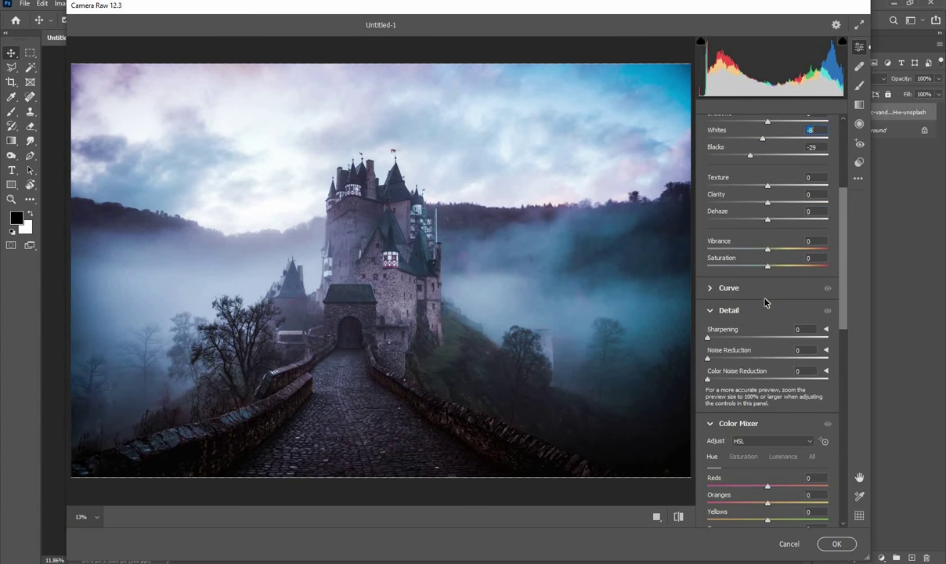
pyautogui.scroll(-1, 766, 266)
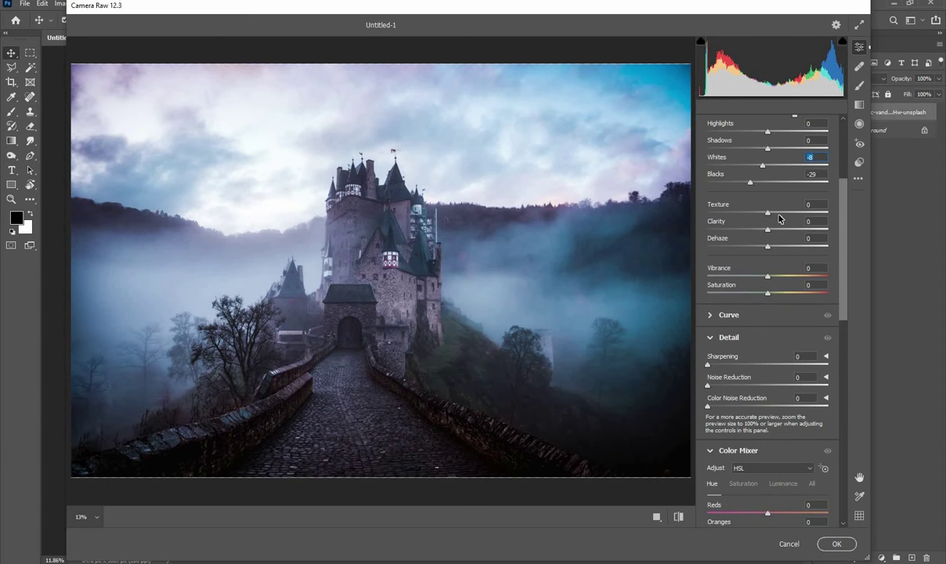
pyautogui.moveTo(768, 214); pyautogui.dragTo(778, 230)
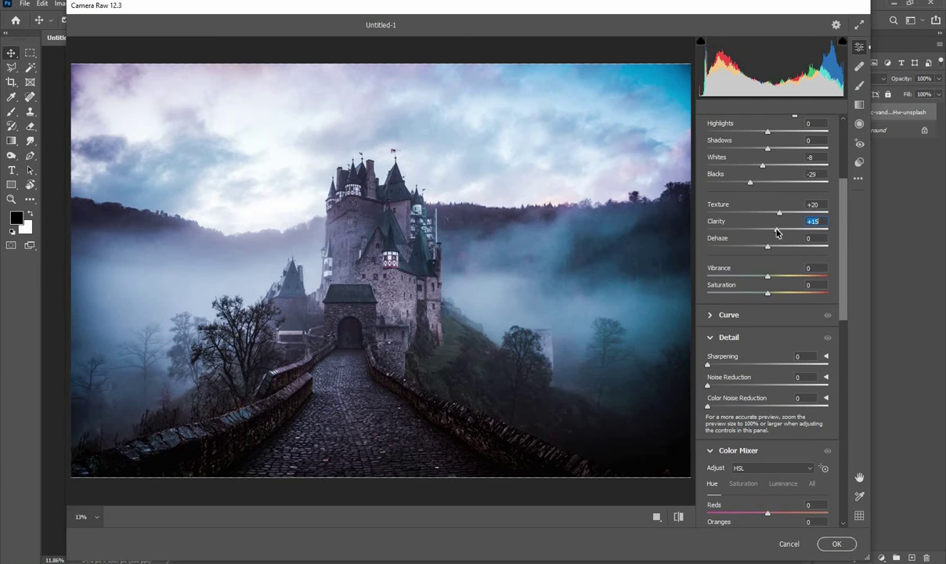
pyautogui.scroll(-5, 777, 232)
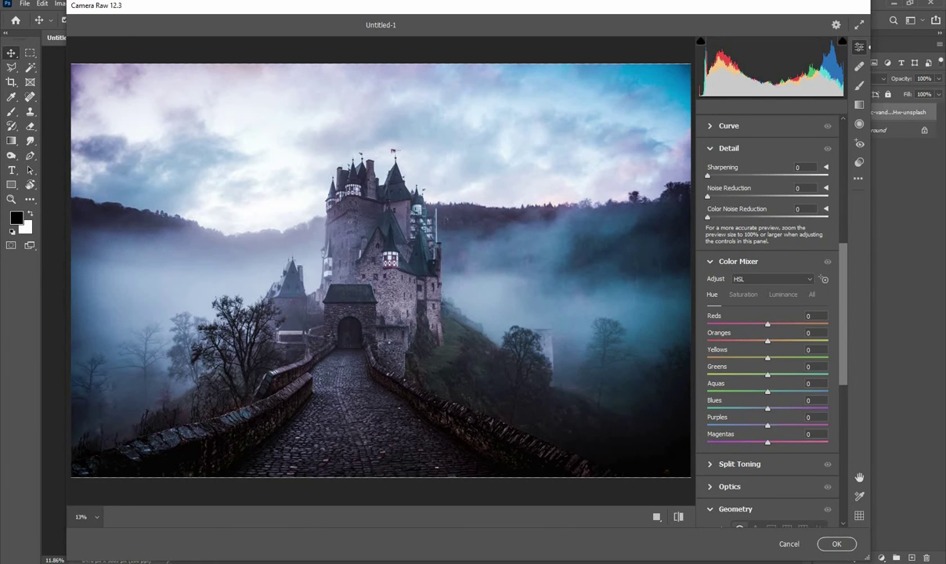
pyautogui.moveTo(755, 427)
pyautogui.mouseDown()
pyautogui.moveTo(808, 429)
pyautogui.moveTo(782, 429)
pyautogui.mouseUp()
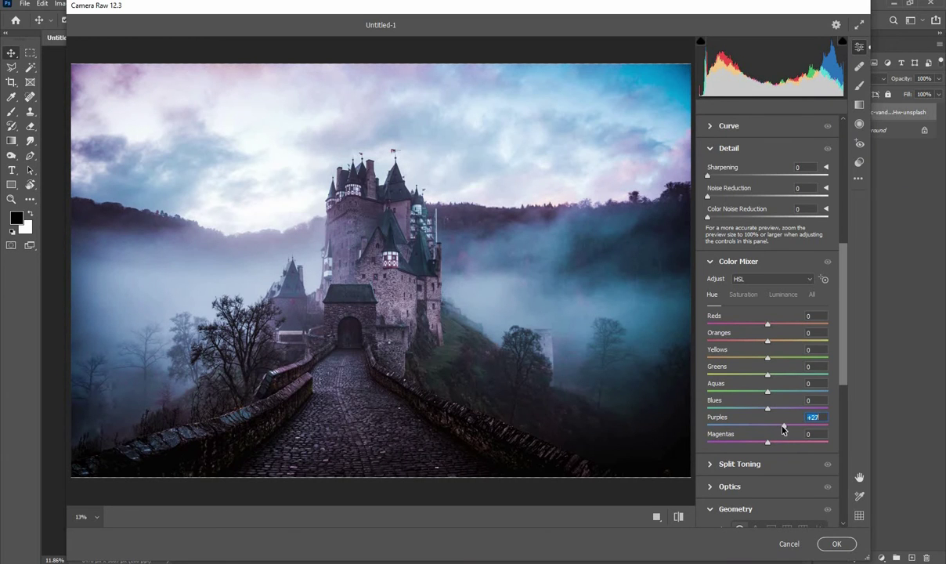
pyautogui.click(837, 544)
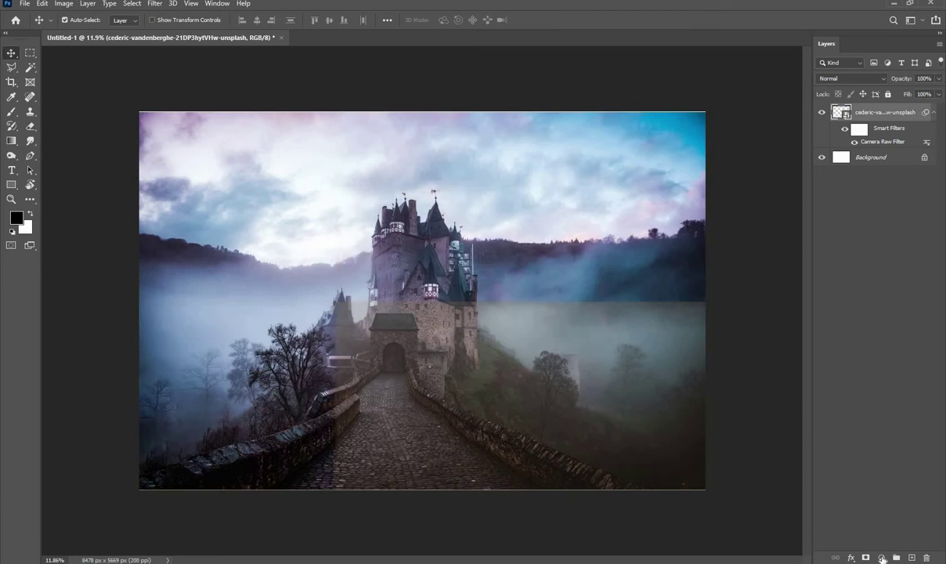
# - Add a Moonlight.3DL Color Lookup layer over the castle and lower its opacity to 55%
pyautogui.click(881, 557)
pyautogui.click(883, 496)
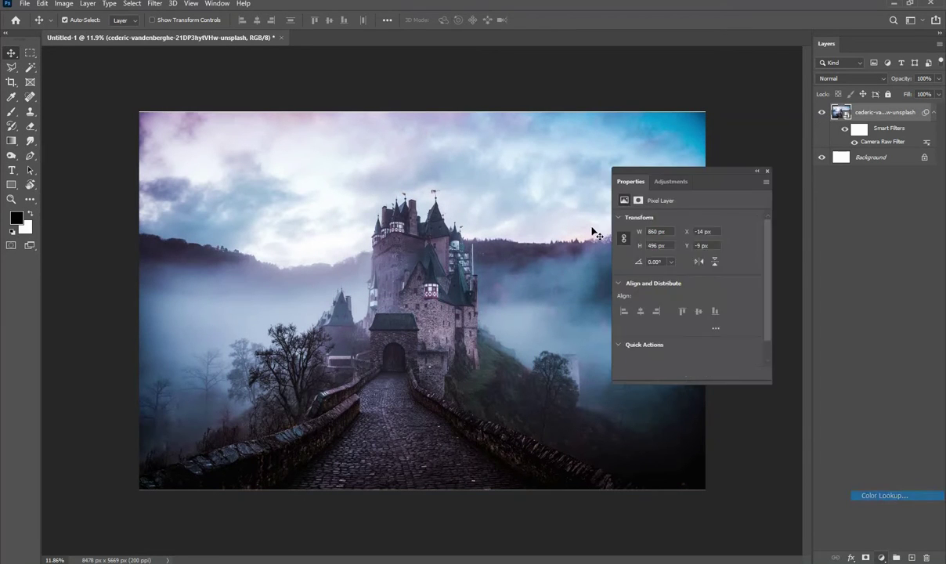
pyautogui.click(671, 222)
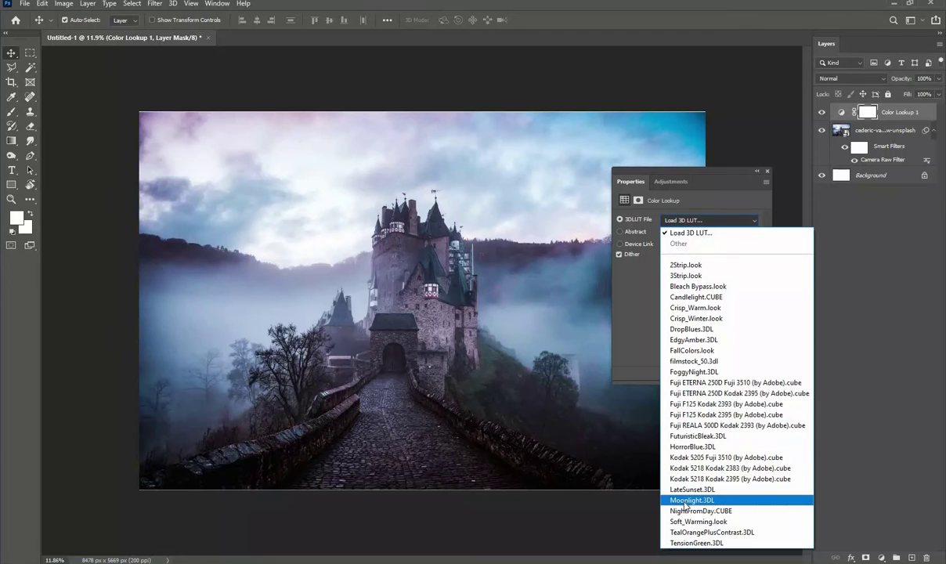
pyautogui.click(683, 499)
pyautogui.click(767, 172)
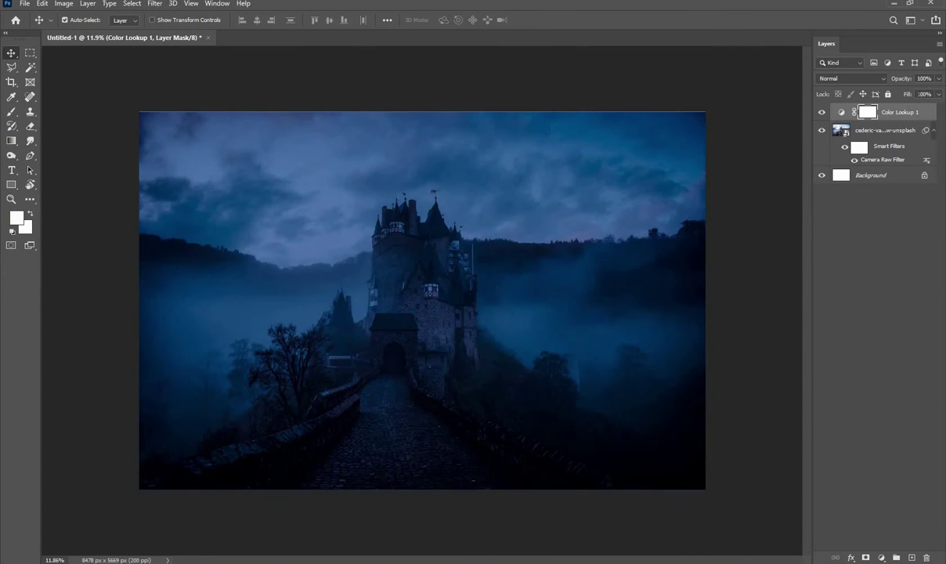
pyautogui.press('Down')
pyautogui.press('Down')
pyautogui.press('Down')
pyautogui.press('Down')
pyautogui.press('Down')
pyautogui.press('Down')
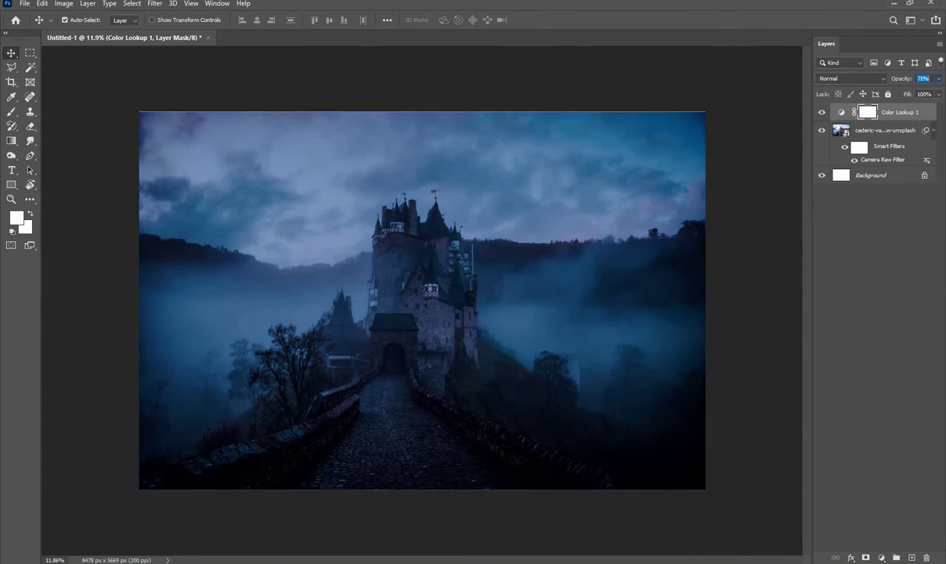
pyautogui.press('Down')
pyautogui.press('Down')
pyautogui.press('Down')
pyautogui.press('Down')
pyautogui.press('Down')
pyautogui.press('Down')
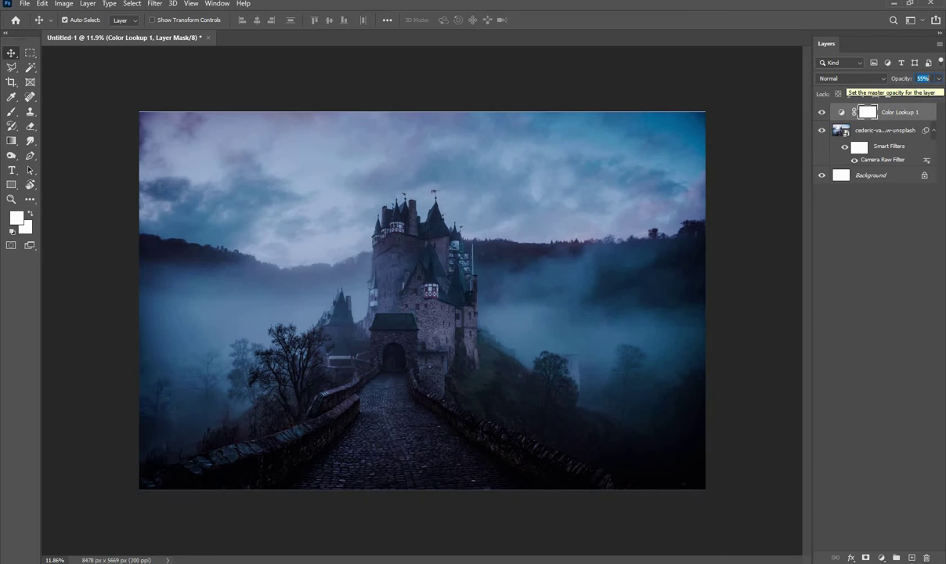
pyautogui.click(765, 189)
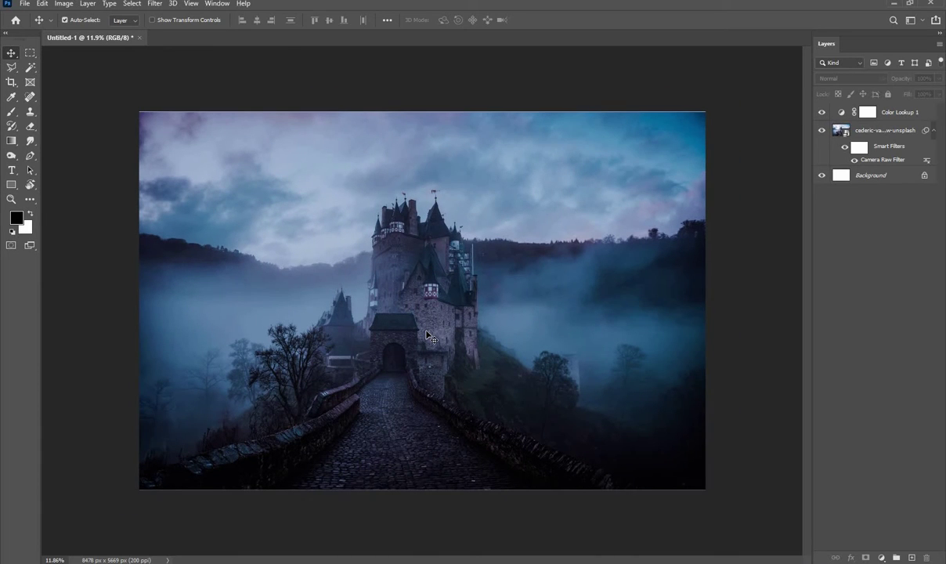
pyautogui.click(428, 337)
# - Open bat man.png and drag the Batman figure onto the castle bridge in Untitled-1
pyautogui.click(356, 544)
pyautogui.hotkey('alt', 'Tab')
pyautogui.moveTo(790, 83)
pyautogui.mouseDown()
pyautogui.moveTo(369, 498)
pyautogui.moveTo(387, 548)
pyautogui.moveTo(409, 469)
pyautogui.moveTo(437, 191)
pyautogui.mouseUp()
pyautogui.moveTo(456, 34); pyautogui.dragTo(458, 37)
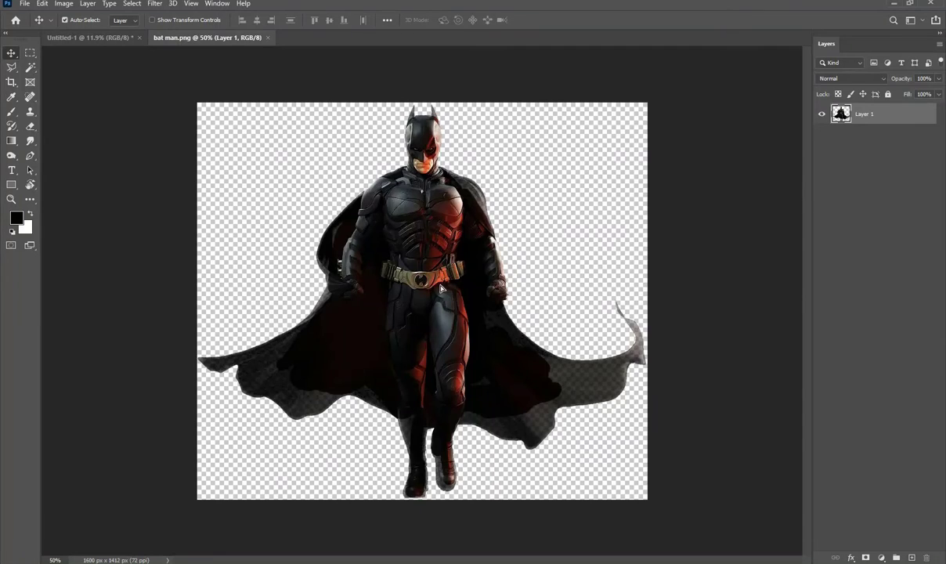
pyautogui.moveTo(441, 289); pyautogui.dragTo(355, 349)
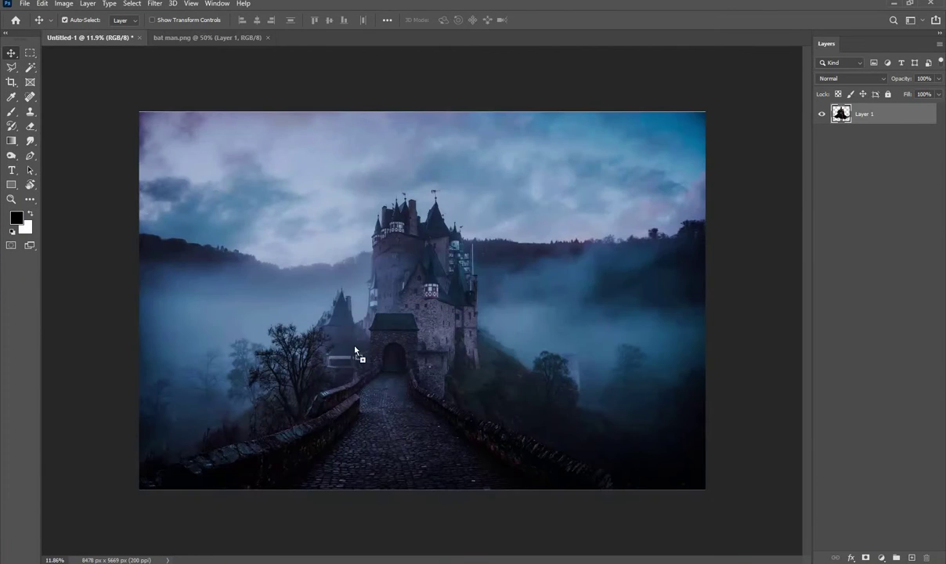
pyautogui.moveTo(437, 425); pyautogui.dragTo(396, 381)
# - Free-transform Batman slightly larger and centre him on the bridge
pyautogui.hotkey('ctrl', 't')
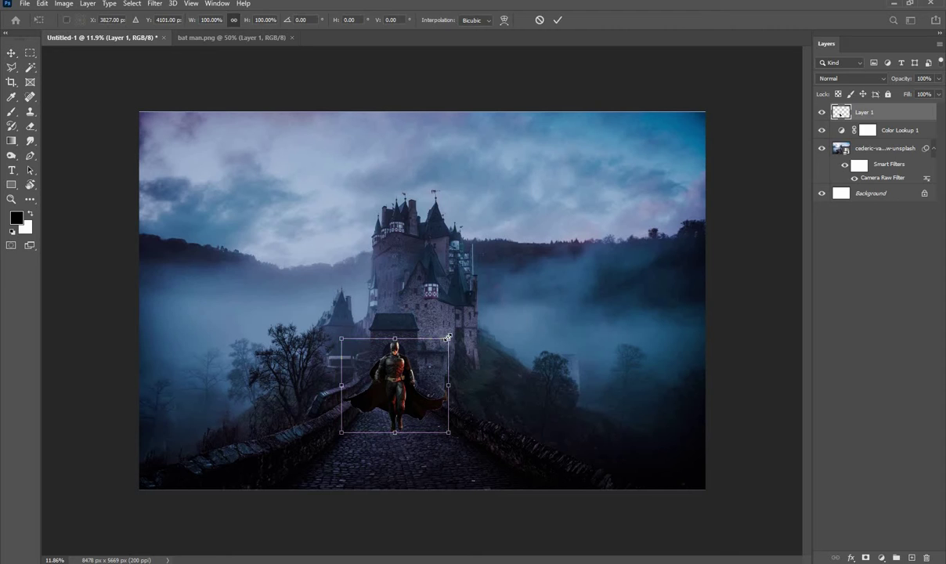
pyautogui.moveTo(448, 337); pyautogui.dragTo(518, 275)
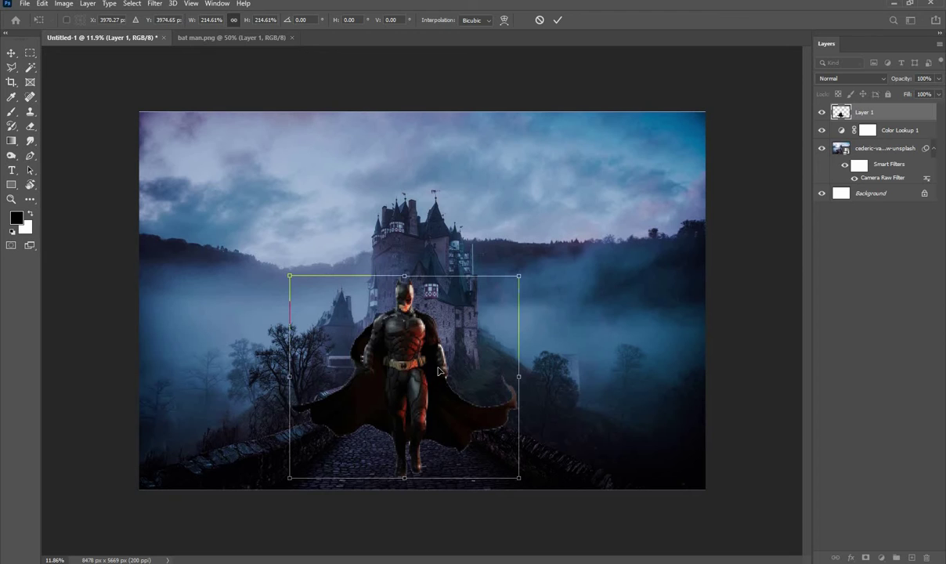
pyautogui.moveTo(439, 371); pyautogui.dragTo(446, 357)
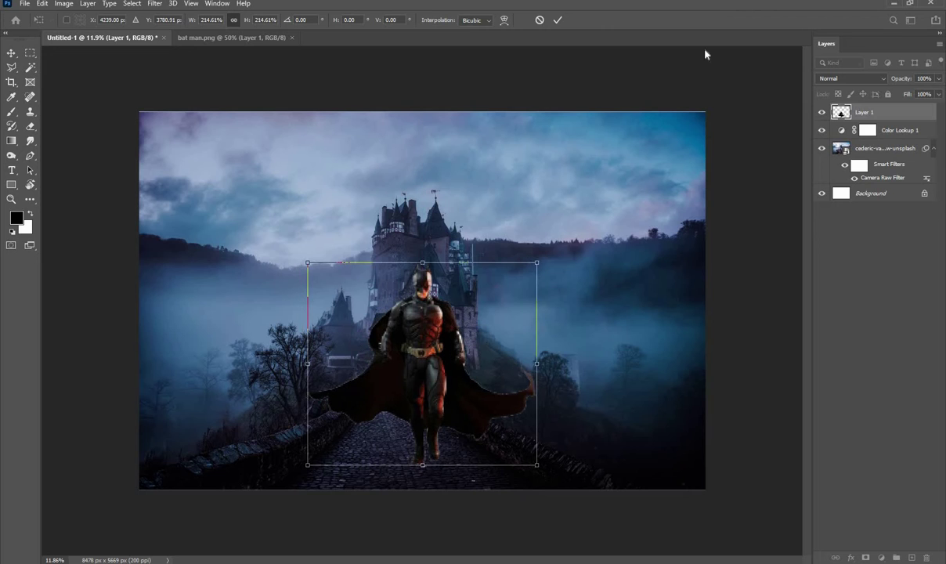
pyautogui.click(559, 20)
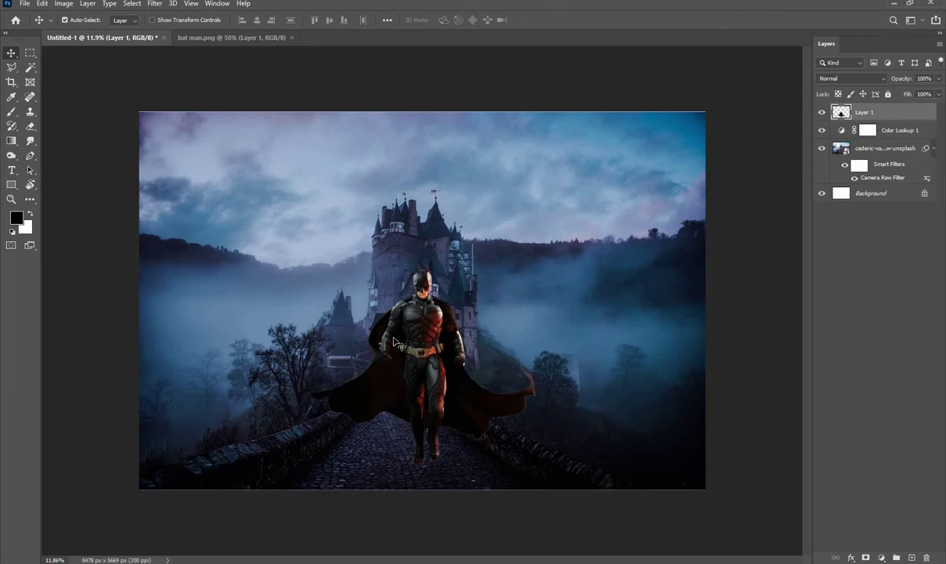
pyautogui.hotkey('ctrl', 't')
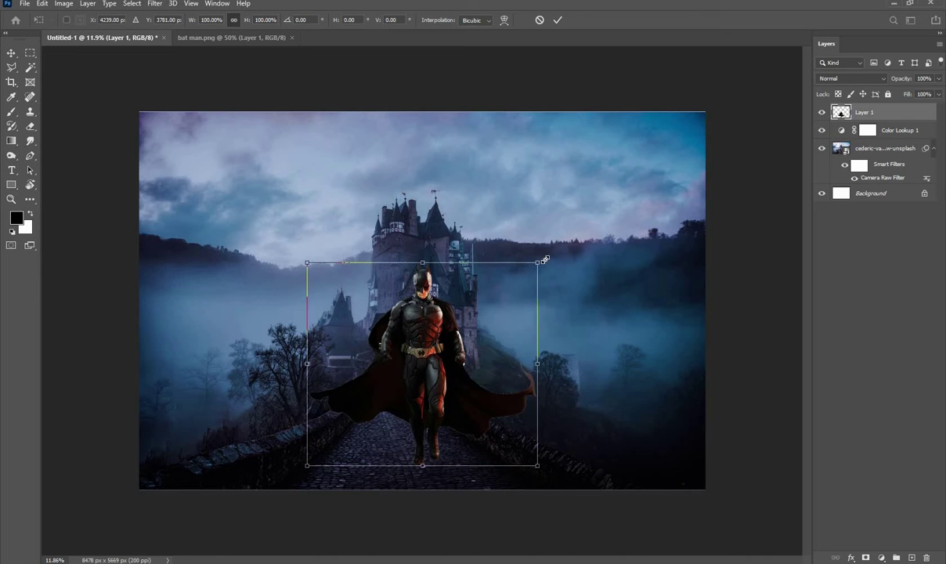
pyautogui.moveTo(535, 260); pyautogui.dragTo(543, 257)
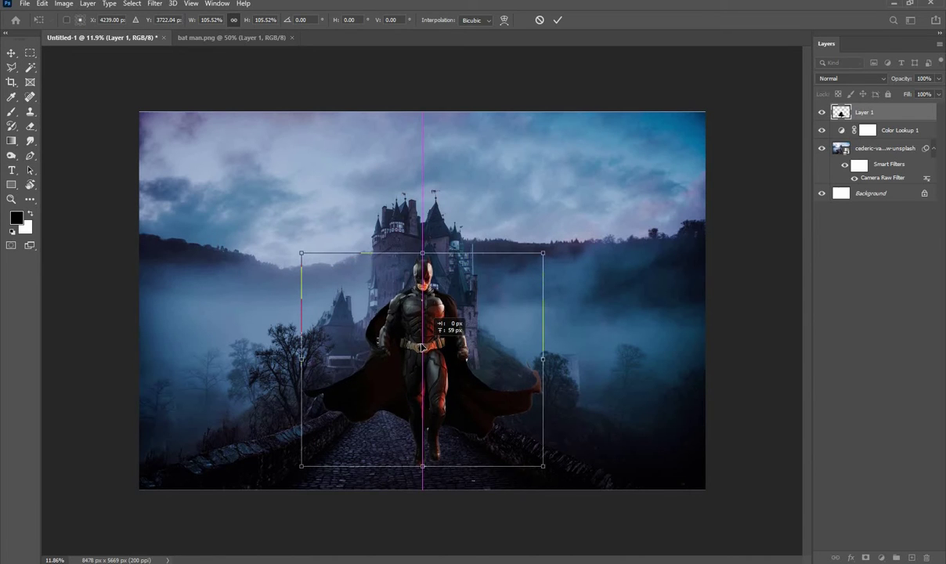
pyautogui.moveTo(424, 348); pyautogui.dragTo(419, 347)
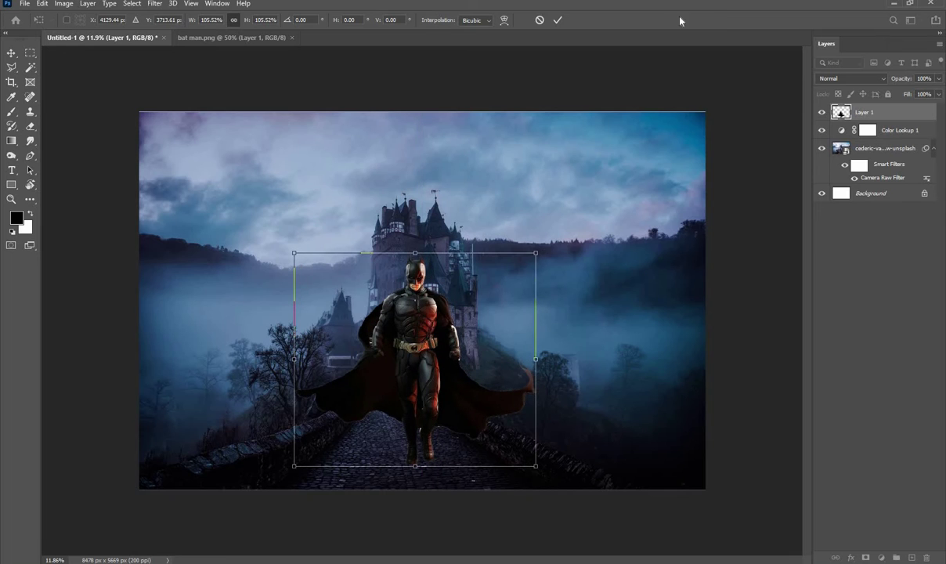
pyautogui.click(556, 21)
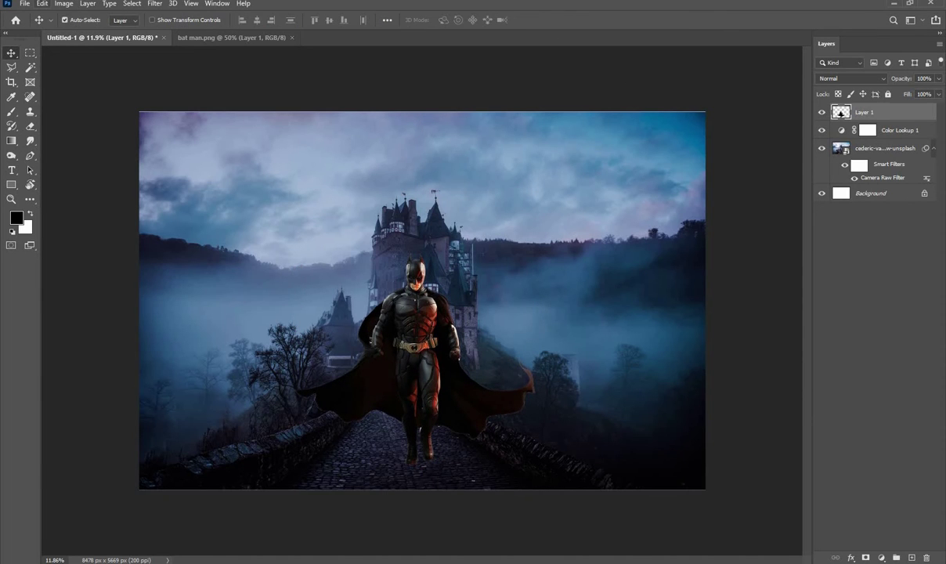
# - Zoom in on Batman's boots, choose the Brush, and add a new Layer 2 above Batman
pyautogui.scroll(2, 409, 437)
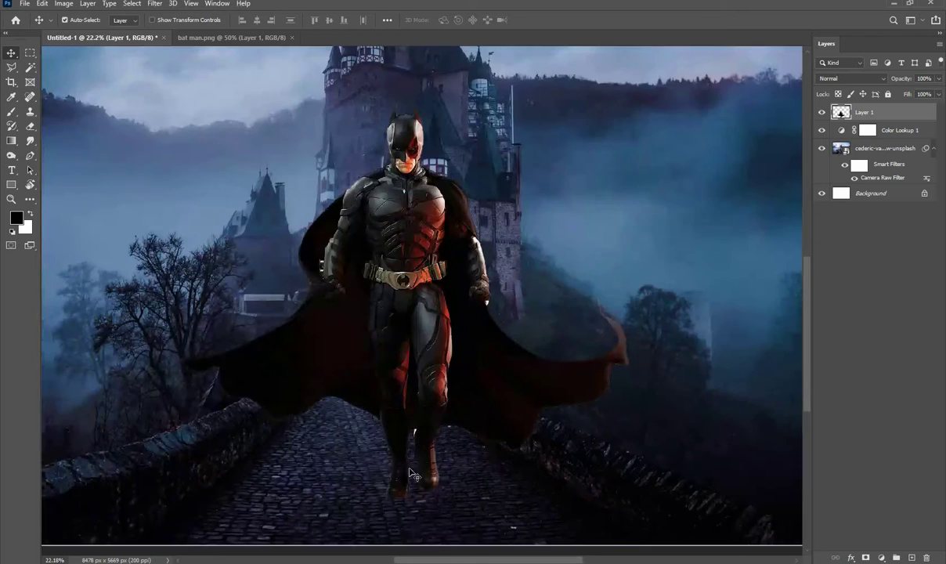
pyautogui.scroll(1, 403, 438)
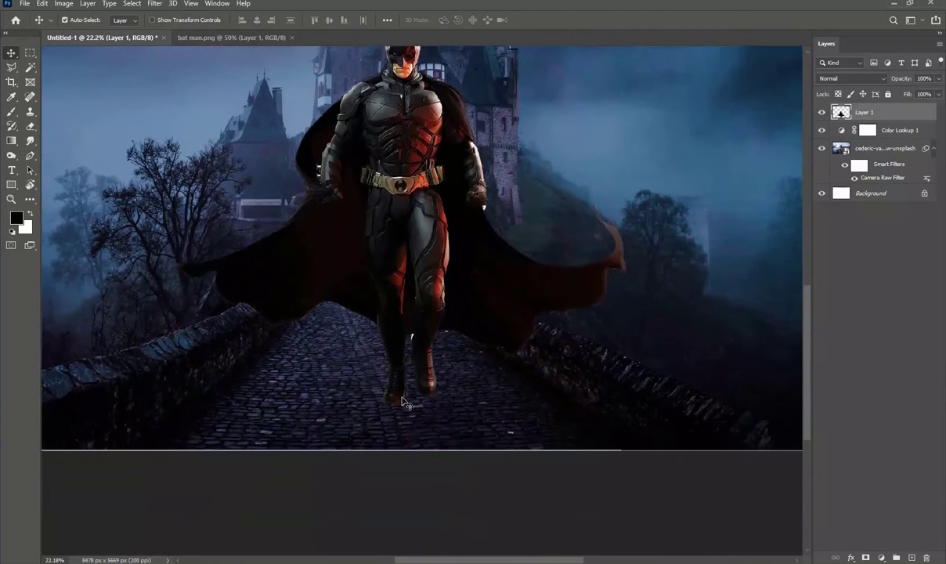
pyautogui.scroll(1, 402, 396)
pyautogui.scroll(2, 405, 402)
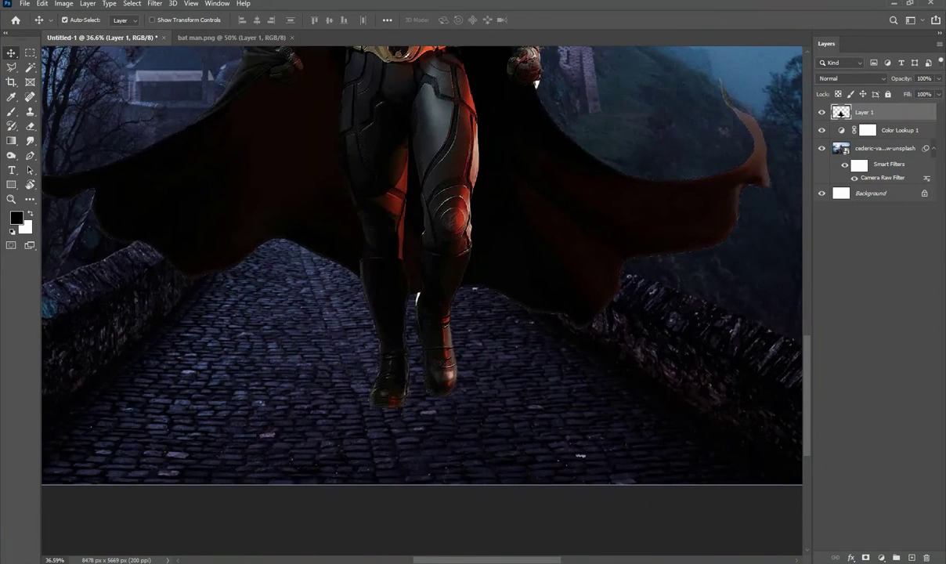
pyautogui.click(11, 113)
pyautogui.hotkey('ctrl', 'shift', 'alt', 'n')
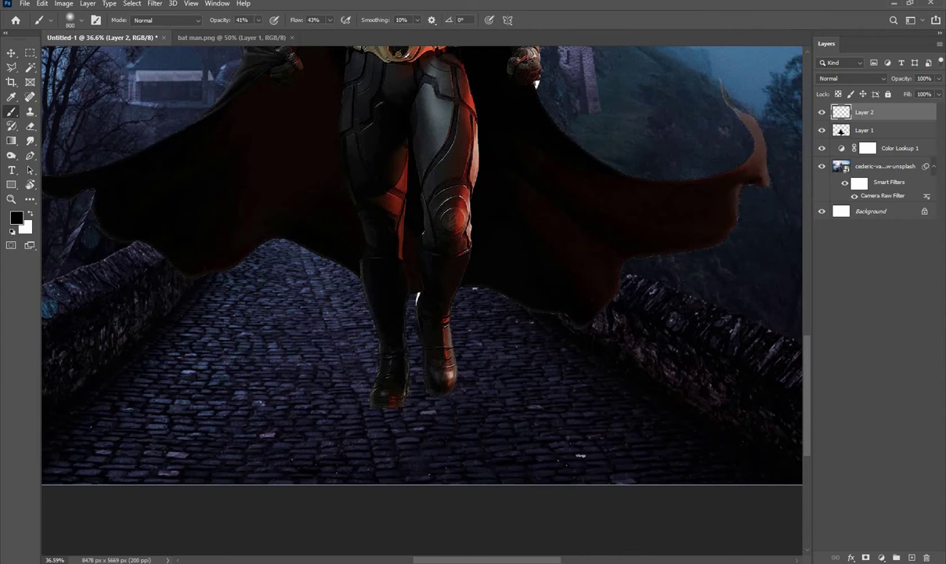
# - Paint a soft black shadow under Batman's boots, resizing the brush as needed
pyautogui.press('[')
pyautogui.press('[')
pyautogui.press('[')
pyautogui.press('[')
pyautogui.press('[')
pyautogui.moveTo(410, 393)
pyautogui.mouseDown()
pyautogui.moveTo(368, 397)
pyautogui.moveTo(449, 391)
pyautogui.moveTo(433, 392)
pyautogui.moveTo(422, 374)
pyautogui.moveTo(443, 396)
pyautogui.moveTo(458, 389)
pyautogui.moveTo(400, 406)
pyautogui.mouseUp()
pyautogui.press(']')
pyautogui.press(']')
pyautogui.press(']')
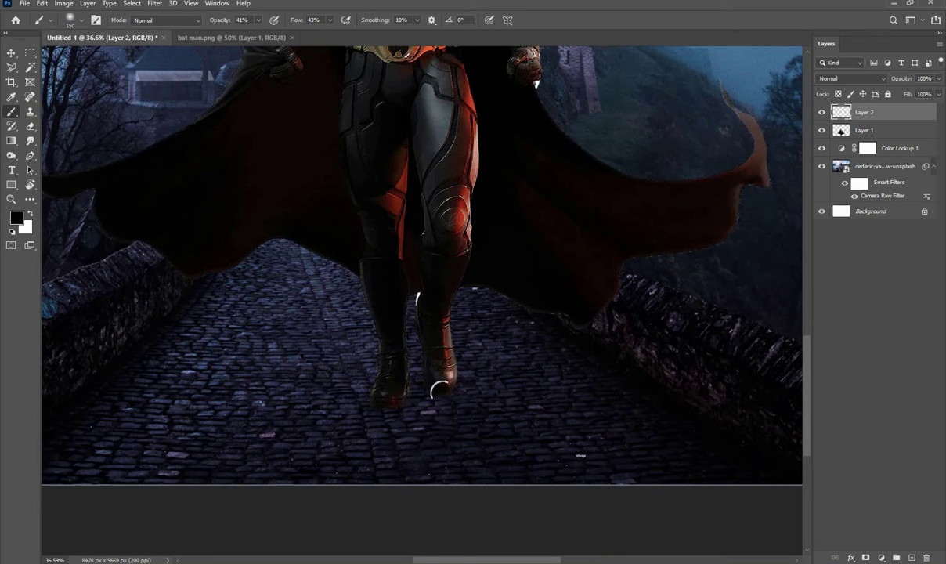
pyautogui.press(']')
pyautogui.press(']')
pyautogui.press(']')
pyautogui.press('[')
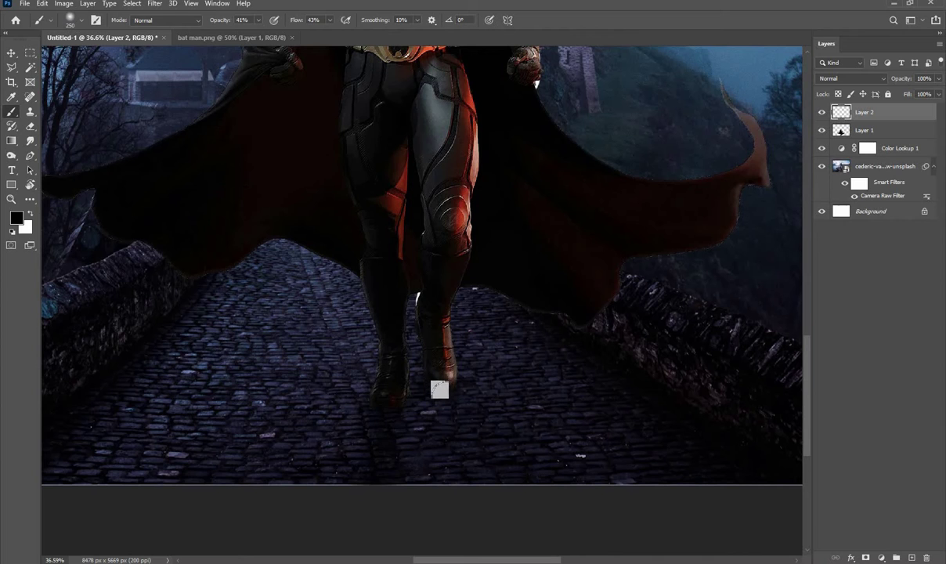
pyautogui.press('[')
pyautogui.press('[')
pyautogui.press('[')
pyautogui.press(']')
pyautogui.press(']')
pyautogui.press(']')
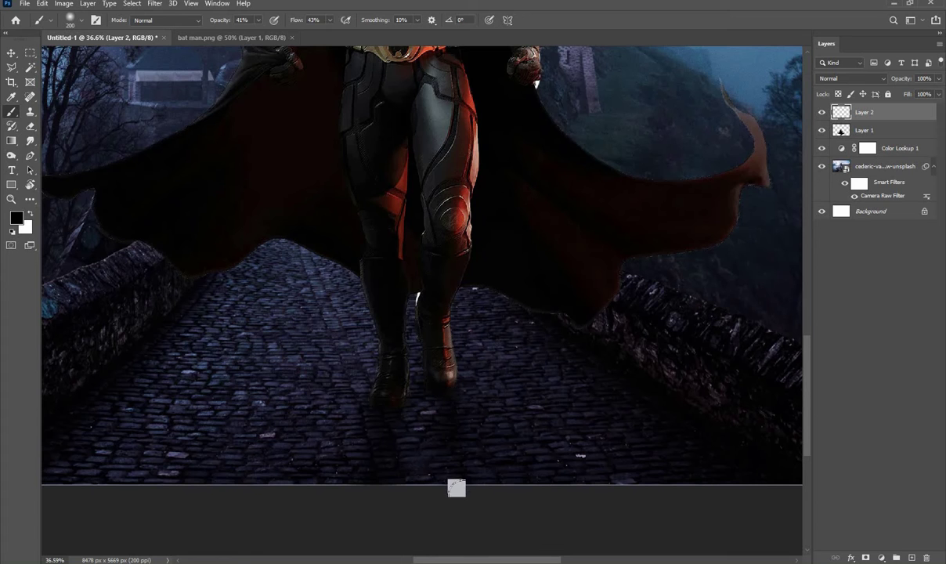
pyautogui.scroll(-5, 429, 323)
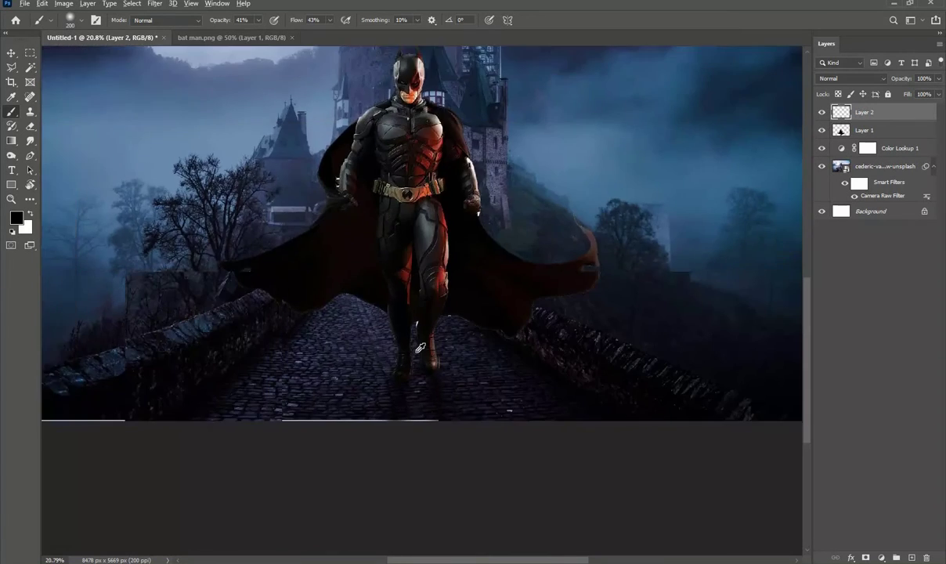
# - Set the brush to 18% opacity and lightly darken Batman's chest and torso
pyautogui.scroll(1, 416, 352)
pyautogui.scroll(1, 416, 351)
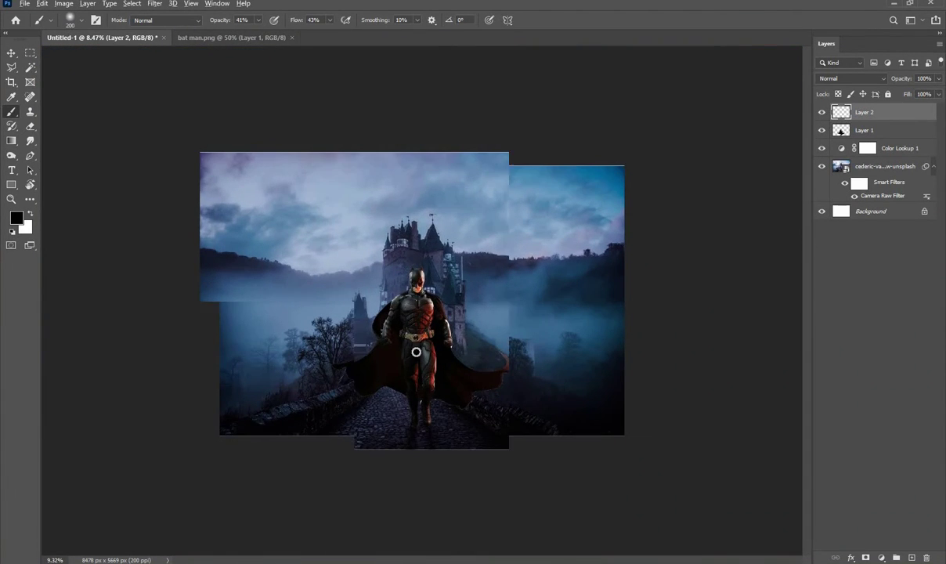
pyautogui.scroll(1, 454, 316)
pyautogui.scroll(1, 454, 315)
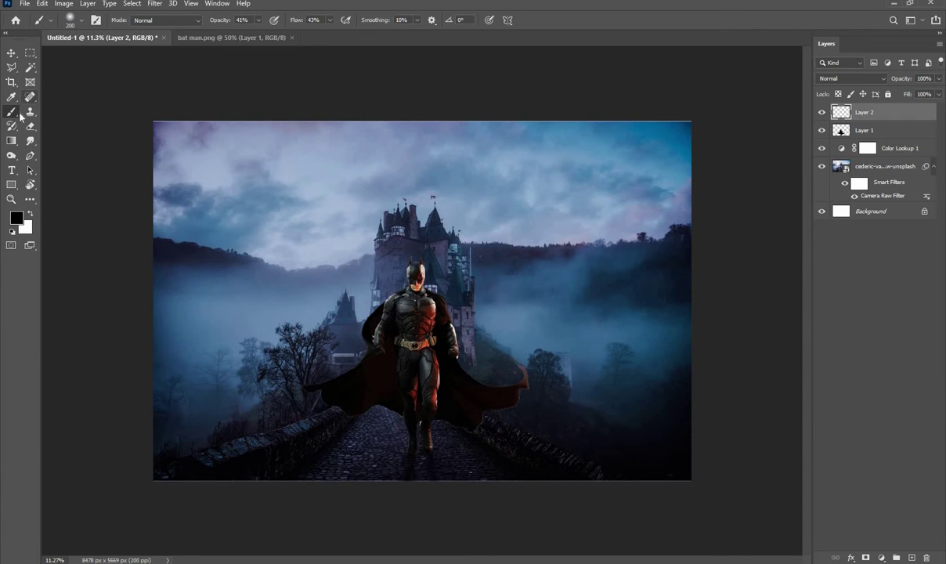
pyautogui.press(']')
pyautogui.press(']')
pyautogui.press(']')
pyautogui.press(']')
pyautogui.click(258, 20)
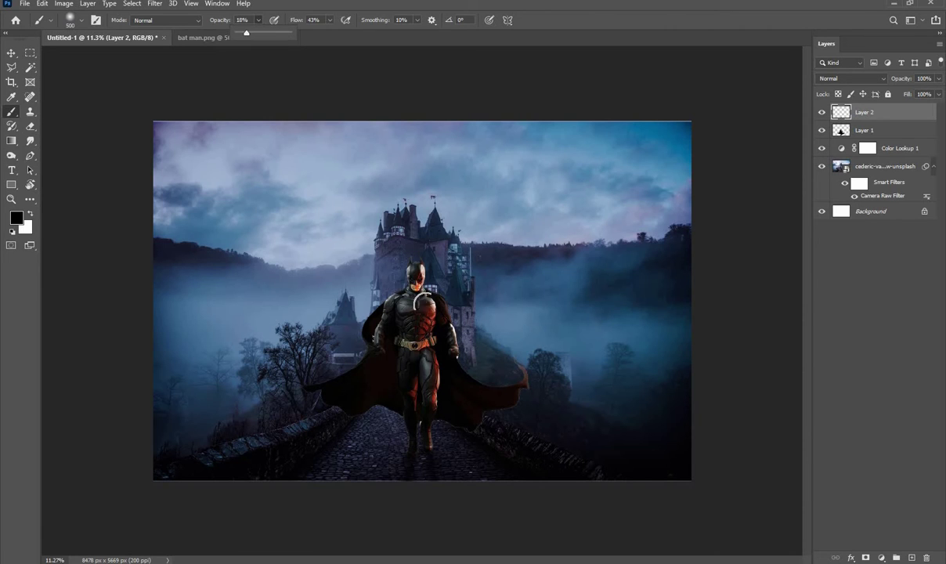
pyautogui.click(401, 316)
pyautogui.moveTo(419, 316); pyautogui.dragTo(424, 316)
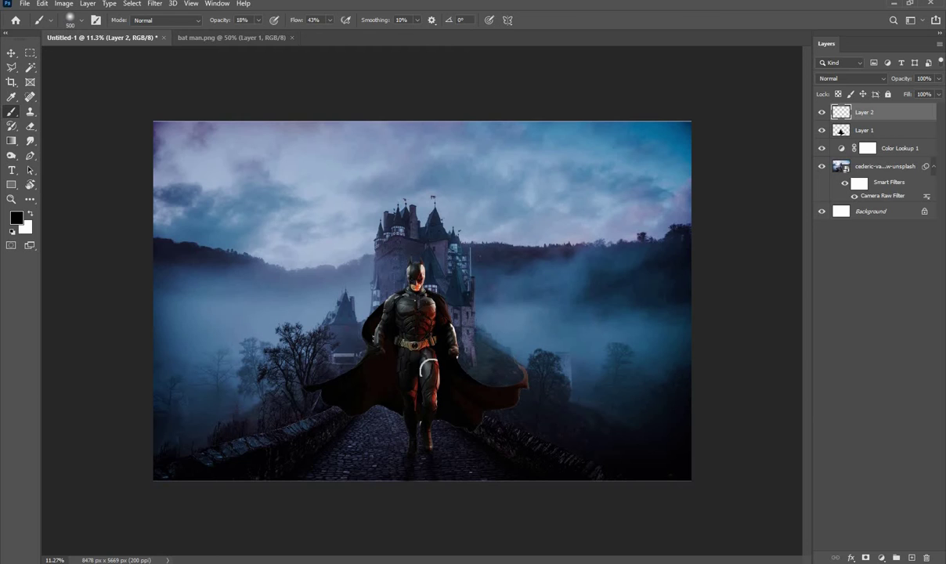
pyautogui.press('[')
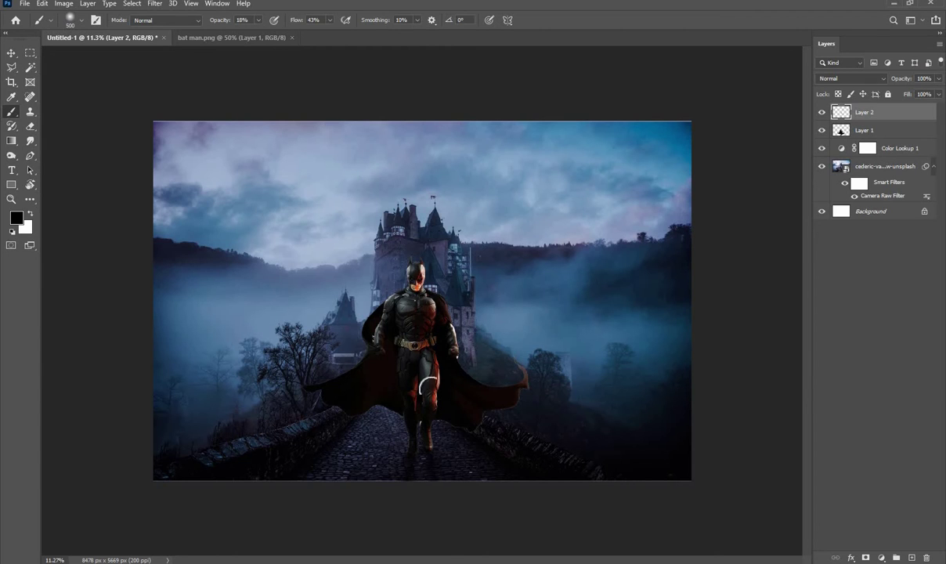
pyautogui.press('[')
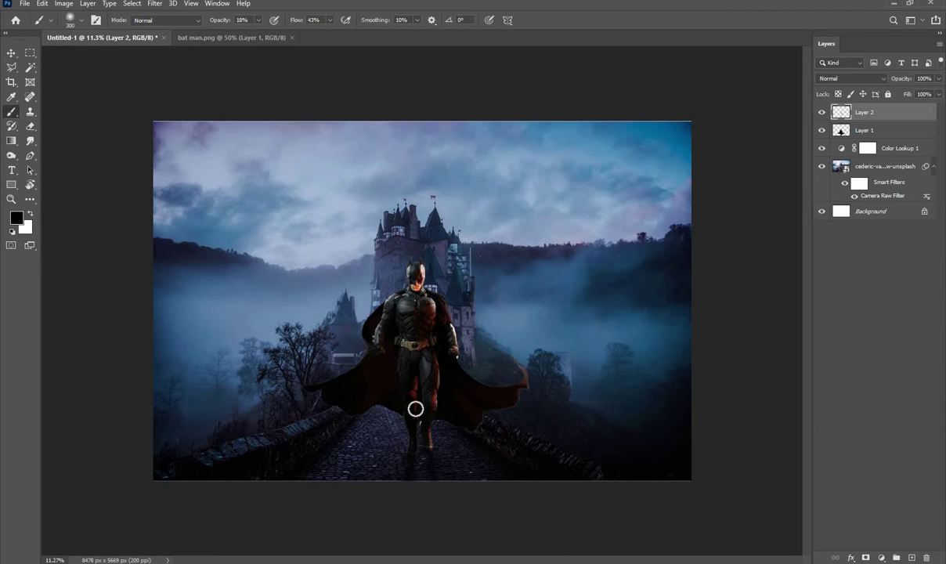
pyautogui.press(']')
pyautogui.press(']')
pyautogui.press(']')
# - Select Batman's Layer 1 and in Camera Raw set Temperature -12 and Contrast +42
pyautogui.click(11, 54)
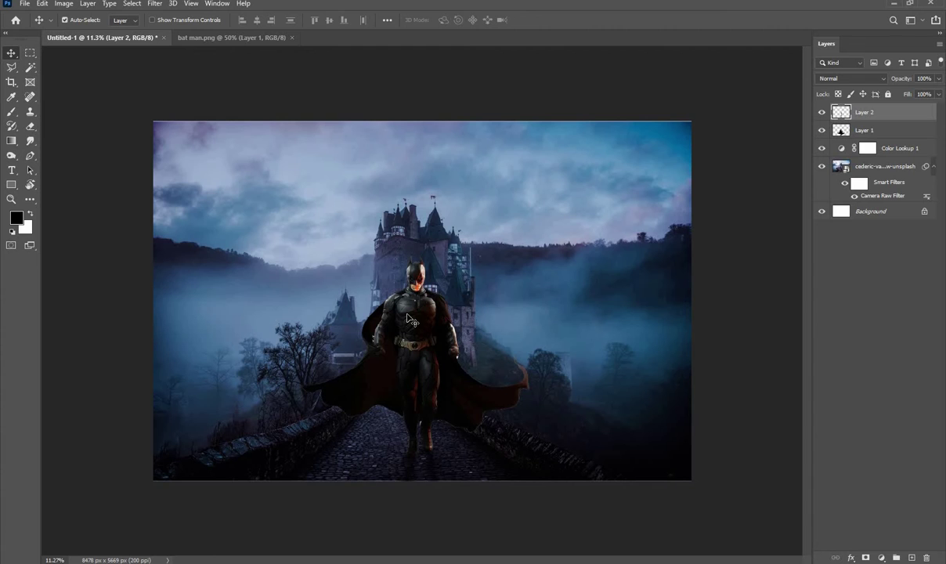
pyautogui.click(862, 130)
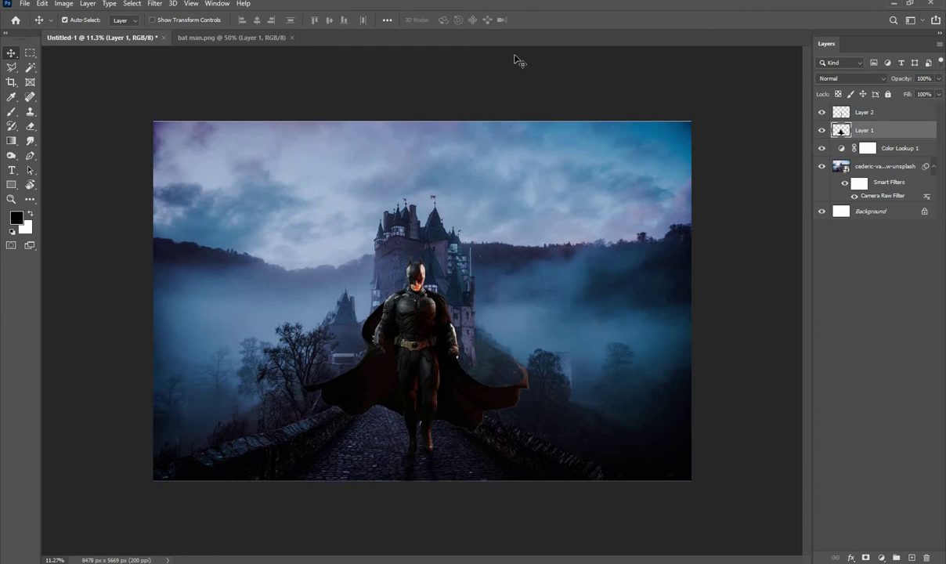
pyautogui.click(173, 4)
pyautogui.moveTo(154, 4)
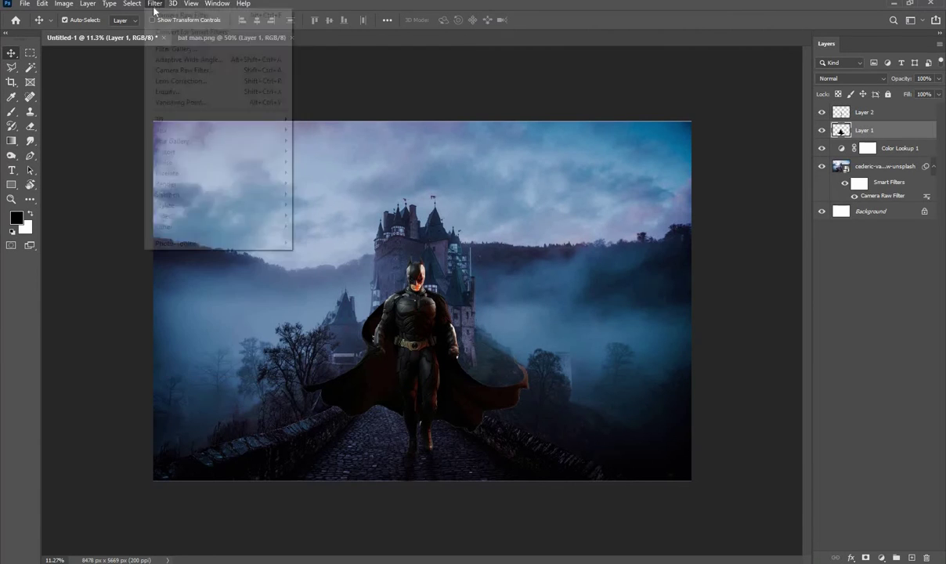
pyautogui.click(185, 69)
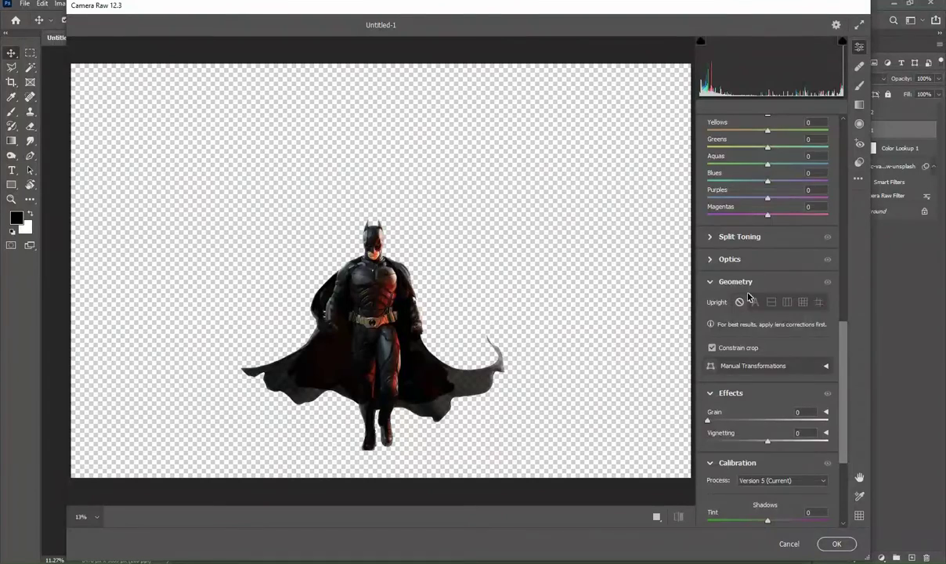
pyautogui.scroll(5, 749, 295)
pyautogui.scroll(5, 748, 296)
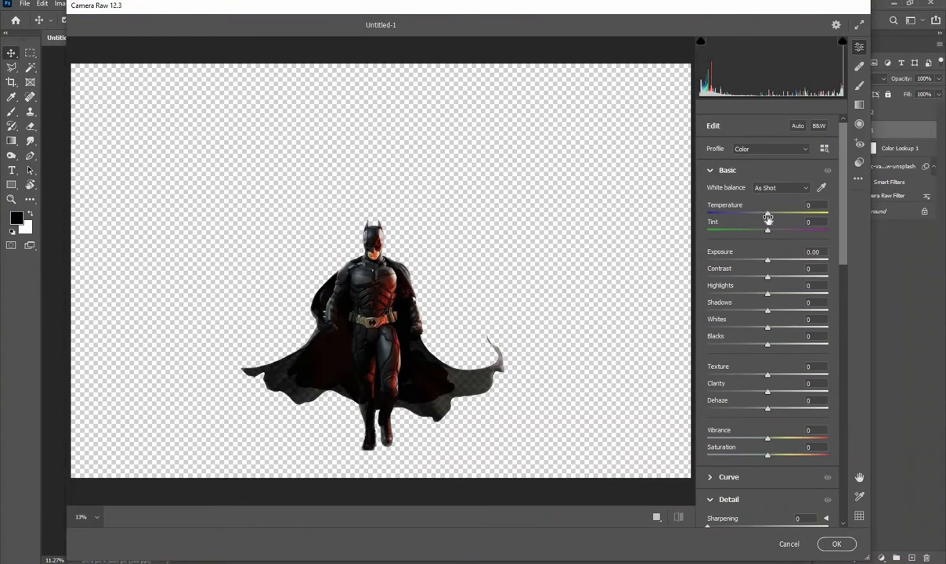
pyautogui.click(761, 214)
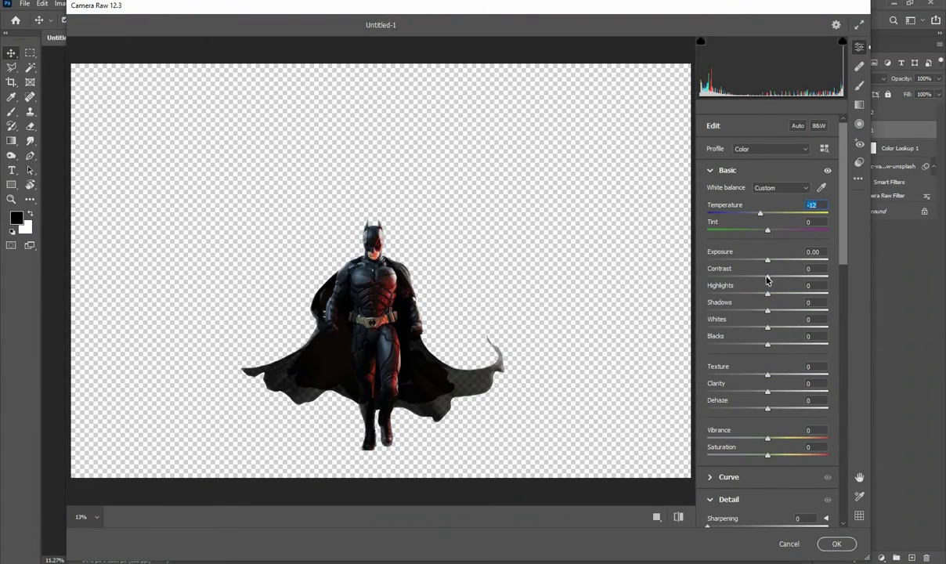
pyautogui.moveTo(768, 279); pyautogui.dragTo(793, 280)
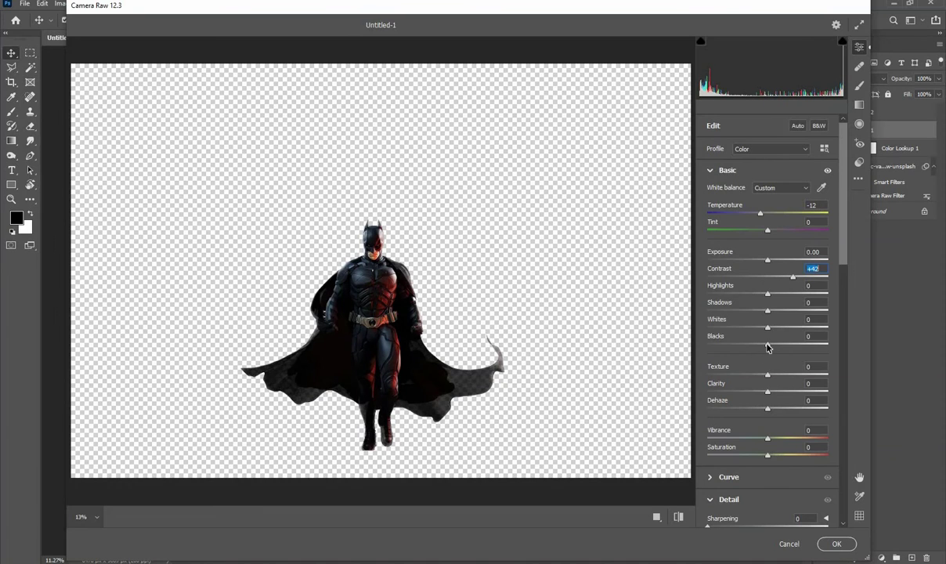
# - Shift the Blues hue to +22 and apply Batman's Camera Raw grade
pyautogui.scroll(-1, 756, 347)
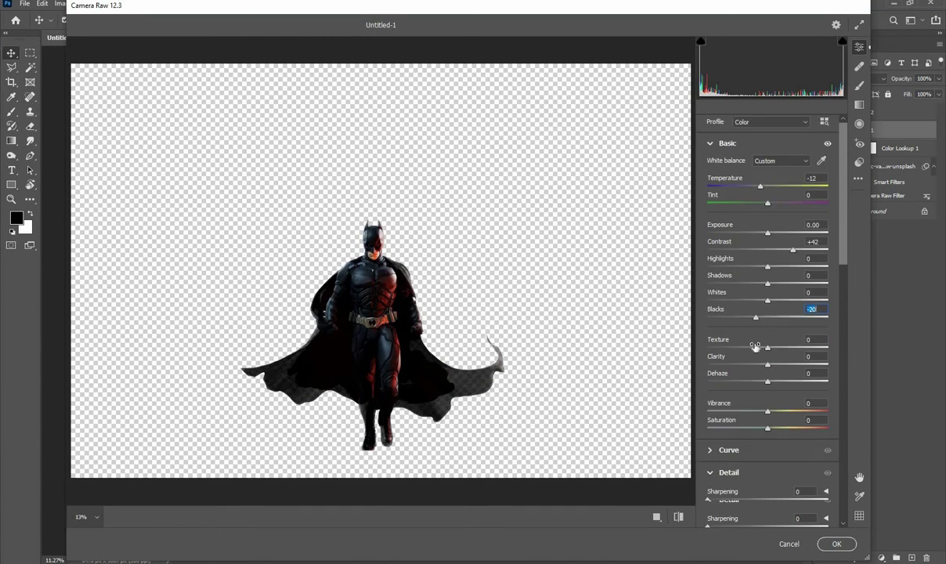
pyautogui.scroll(-2, 754, 344)
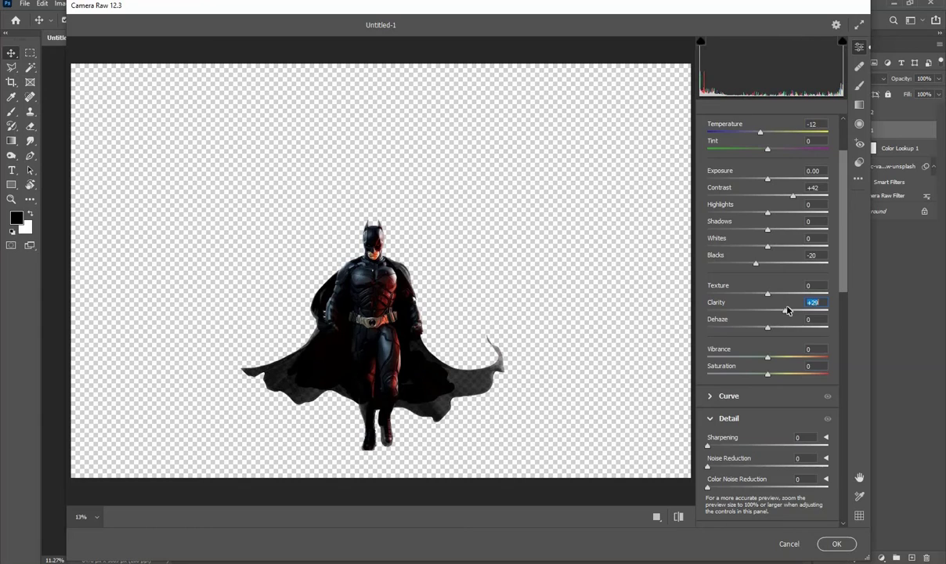
pyautogui.scroll(-5, 783, 336)
pyautogui.scroll(-2, 767, 431)
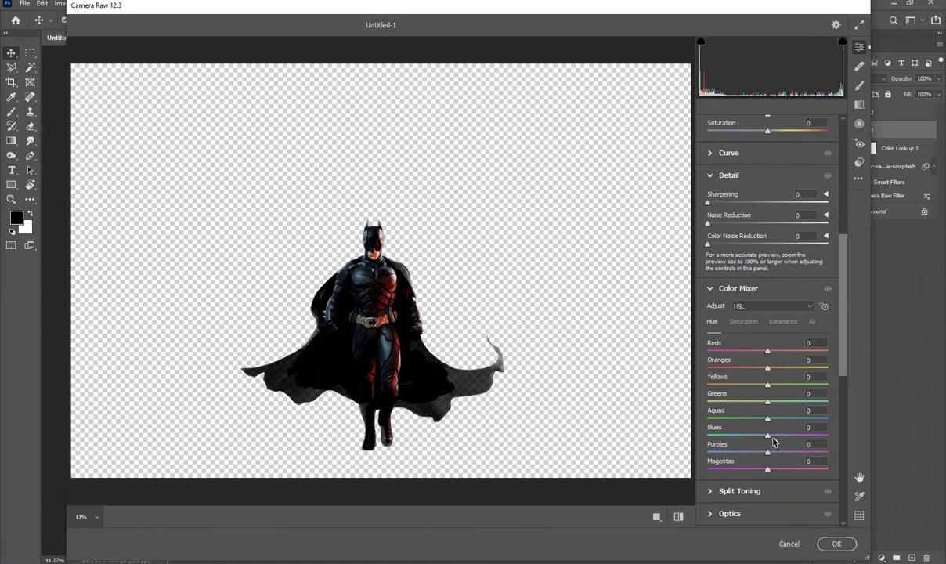
pyautogui.moveTo(766, 439); pyautogui.dragTo(781, 439)
pyautogui.click(834, 544)
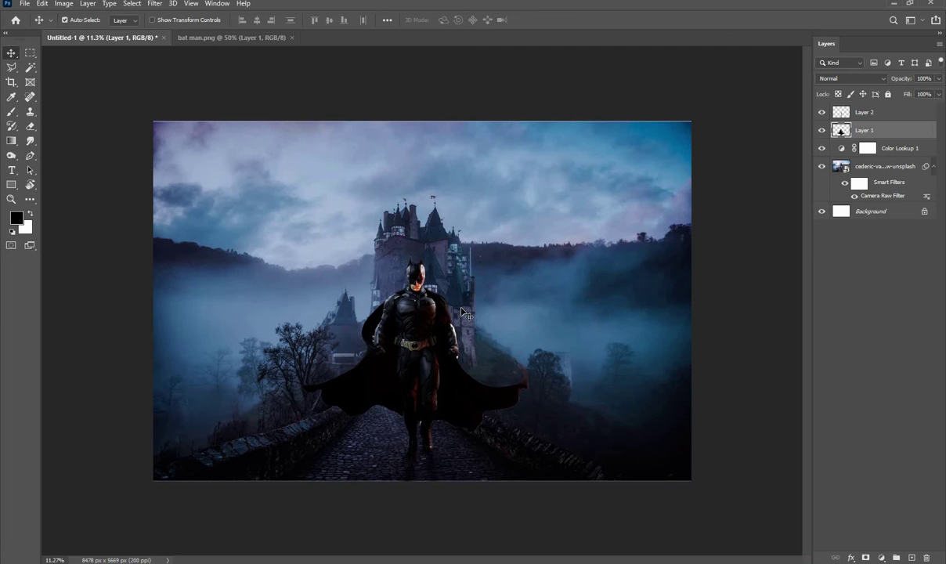
# - Close bat man.png and open the flying-bats clipart PNG from File Explorer
pyautogui.scroll(1, 462, 313)
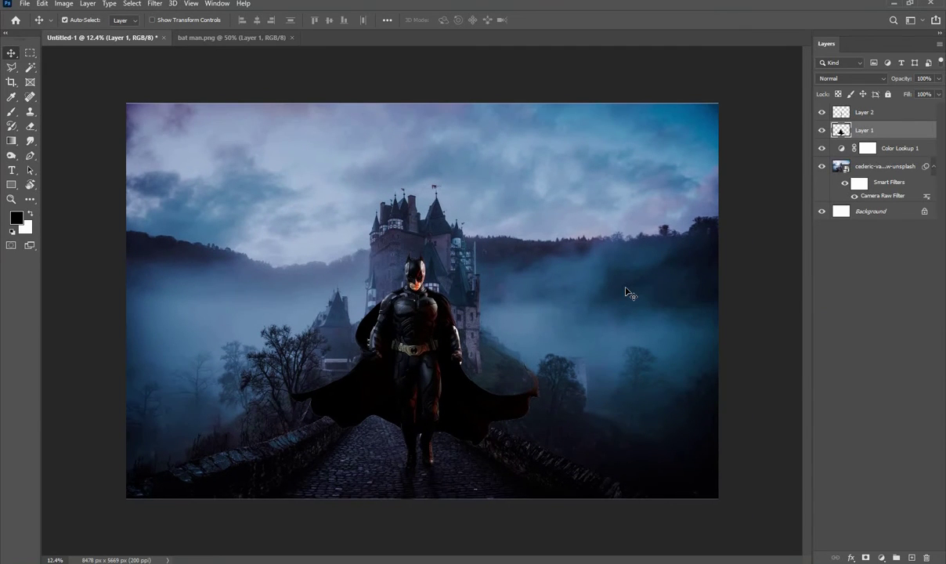
pyautogui.click(292, 37)
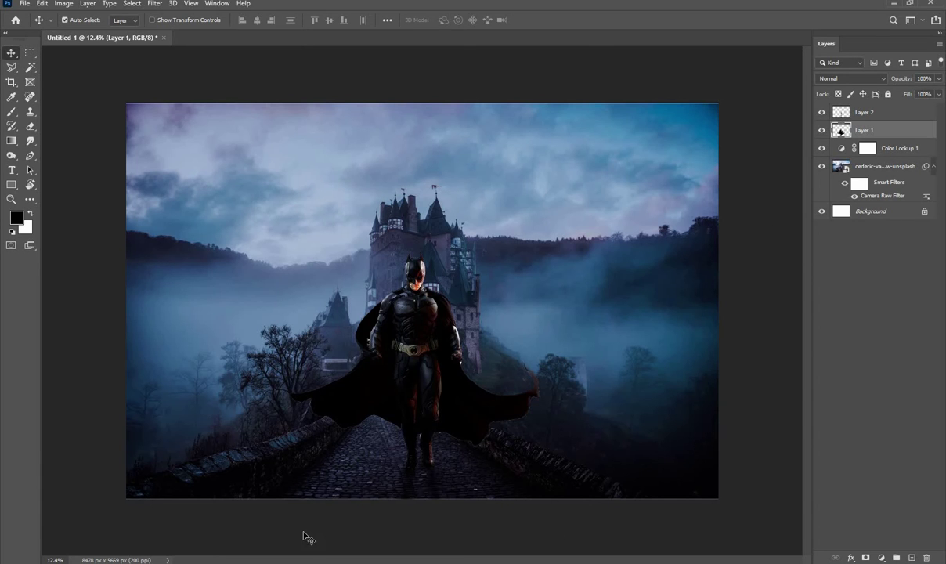
pyautogui.hotkey('alt', 'Tab')
pyautogui.moveTo(728, 86); pyautogui.dragTo(416, 186)
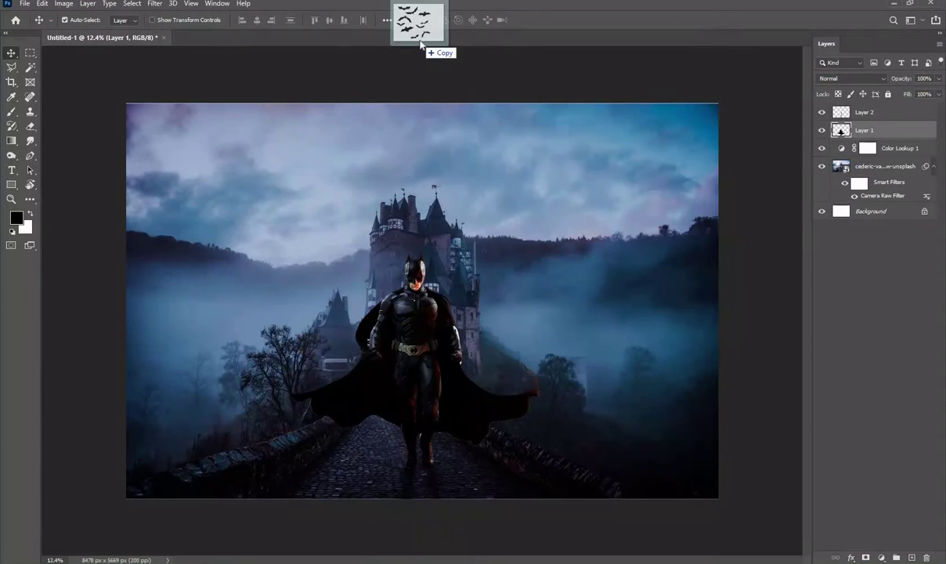
pyautogui.moveTo(418, 53); pyautogui.dragTo(415, 39)
# - Unlock the bats layer and delete its white background with the Magic Wand
pyautogui.click(866, 557)
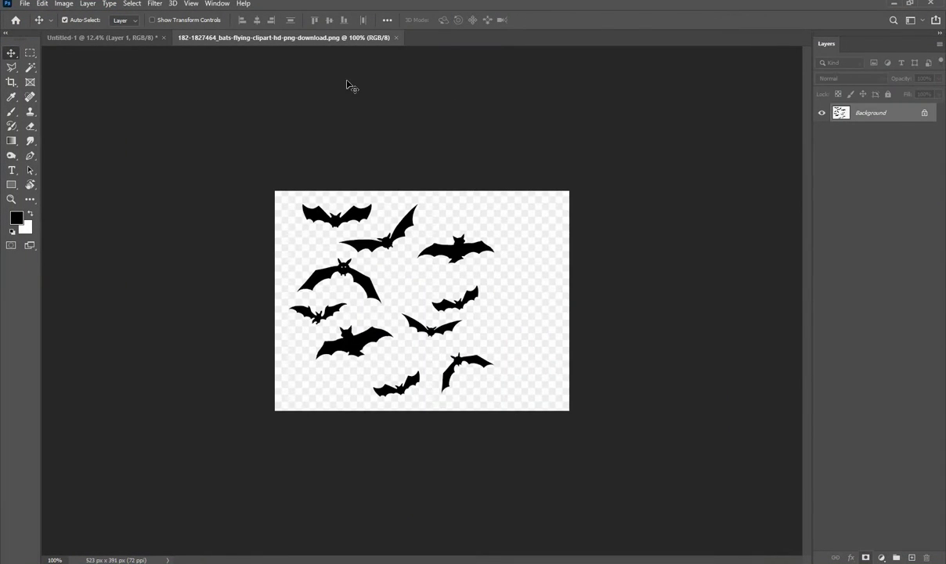
pyautogui.press('w')
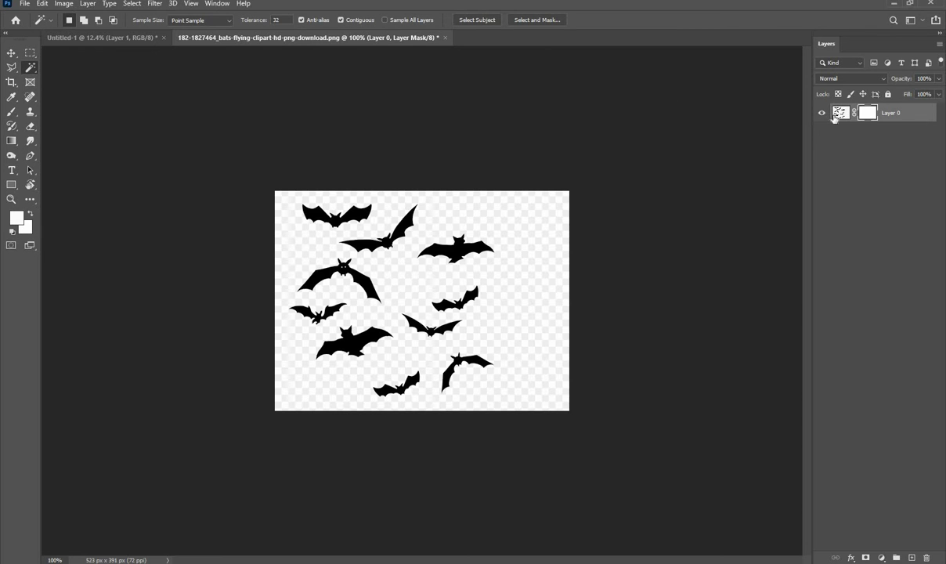
pyautogui.click(839, 112)
pyautogui.click(533, 239)
pyautogui.press('Delete')
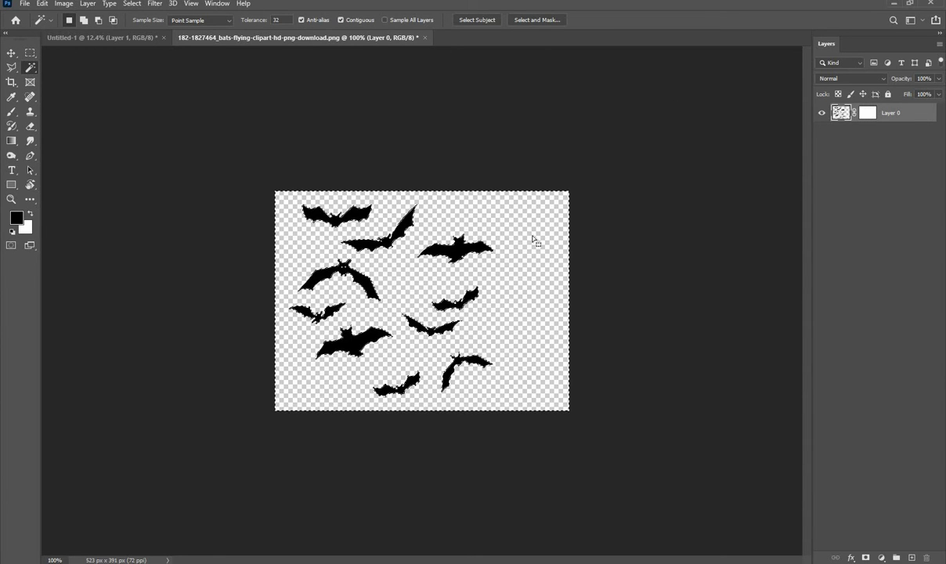
pyautogui.hotkey('ctrl', 'd')
# - Move the bat flock into the castle scene, scale it to about 172%, and place it above the towers
pyautogui.click(11, 52)
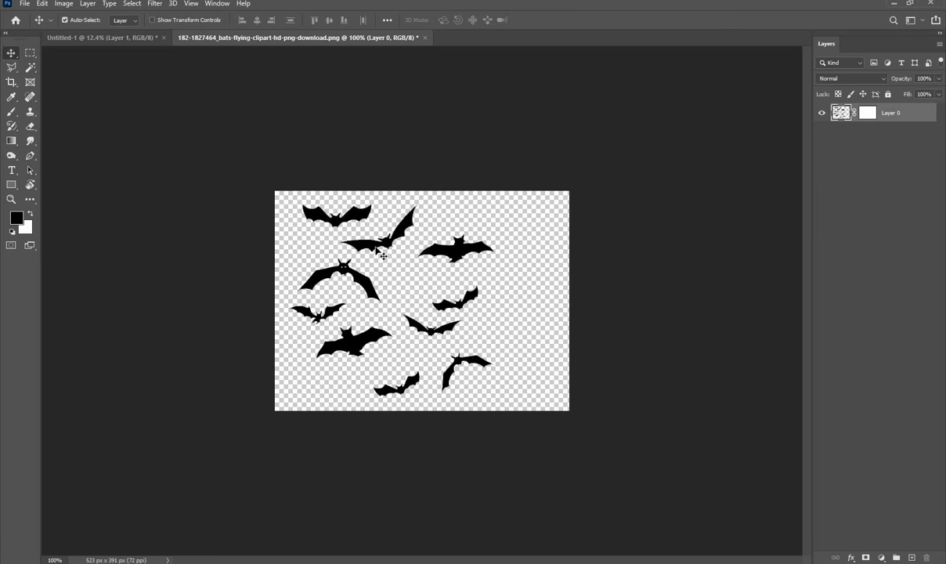
pyautogui.moveTo(382, 255)
pyautogui.mouseDown()
pyautogui.moveTo(144, 47)
pyautogui.moveTo(481, 183)
pyautogui.mouseUp()
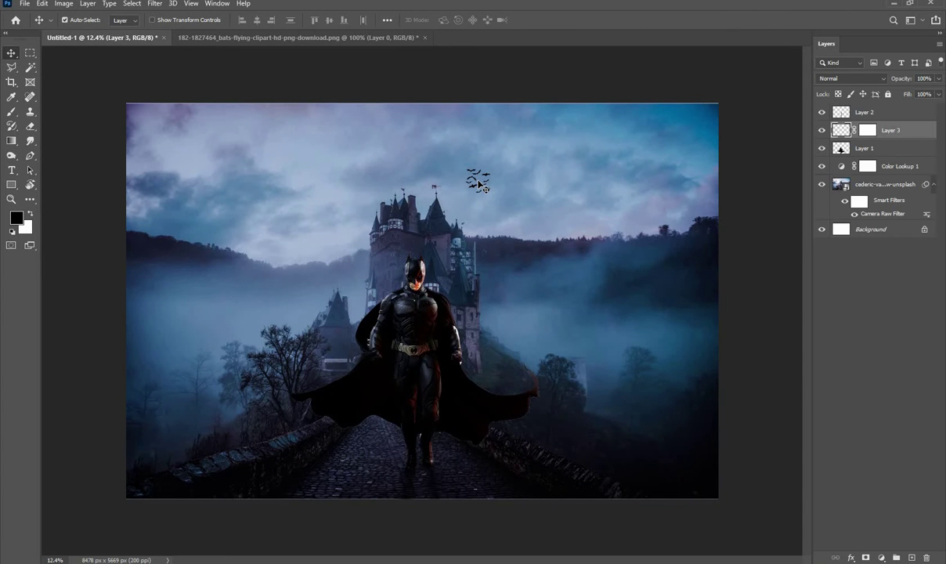
pyautogui.hotkey('ctrl', 't')
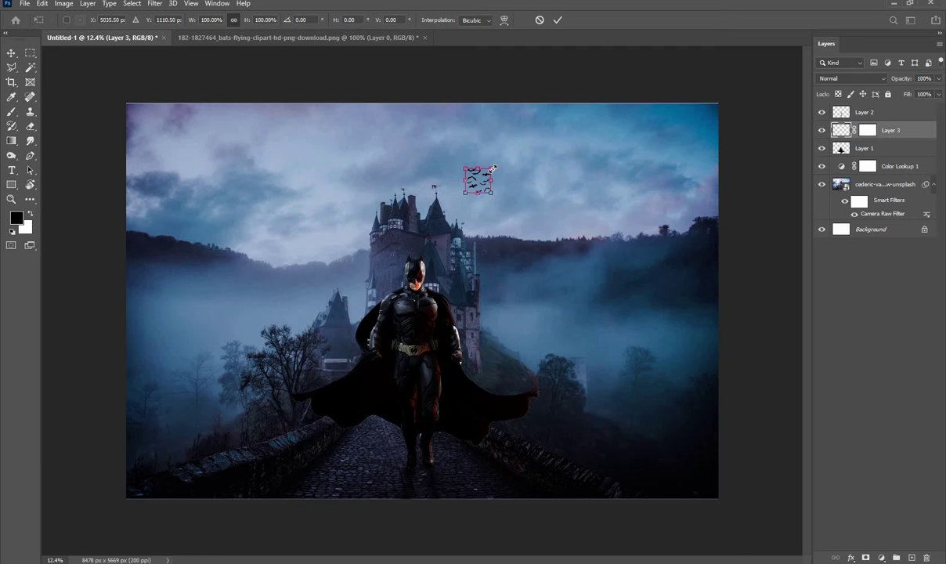
pyautogui.moveTo(500, 167); pyautogui.dragTo(502, 153)
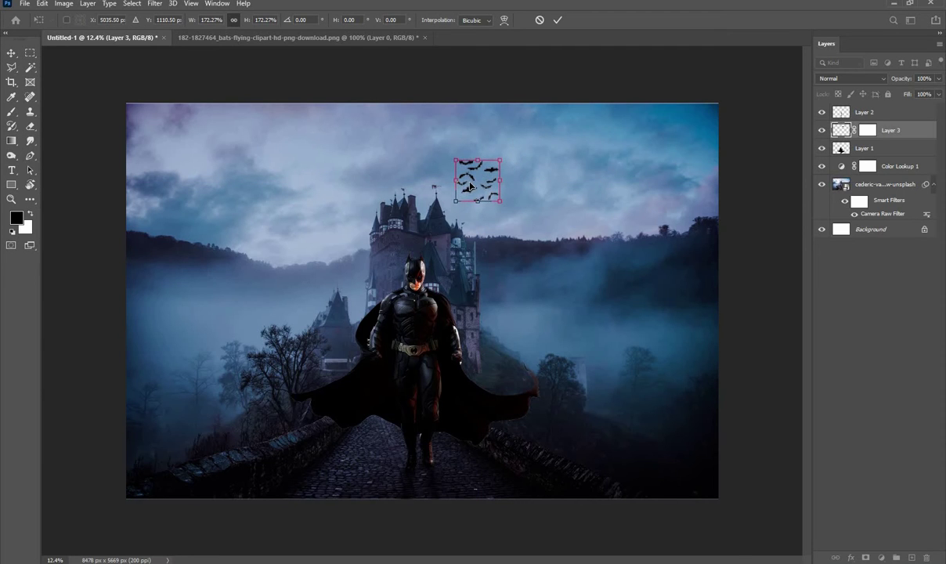
pyautogui.moveTo(462, 200)
pyautogui.mouseDown()
pyautogui.moveTo(491, 183)
pyautogui.moveTo(466, 194)
pyautogui.moveTo(492, 169)
pyautogui.mouseUp()
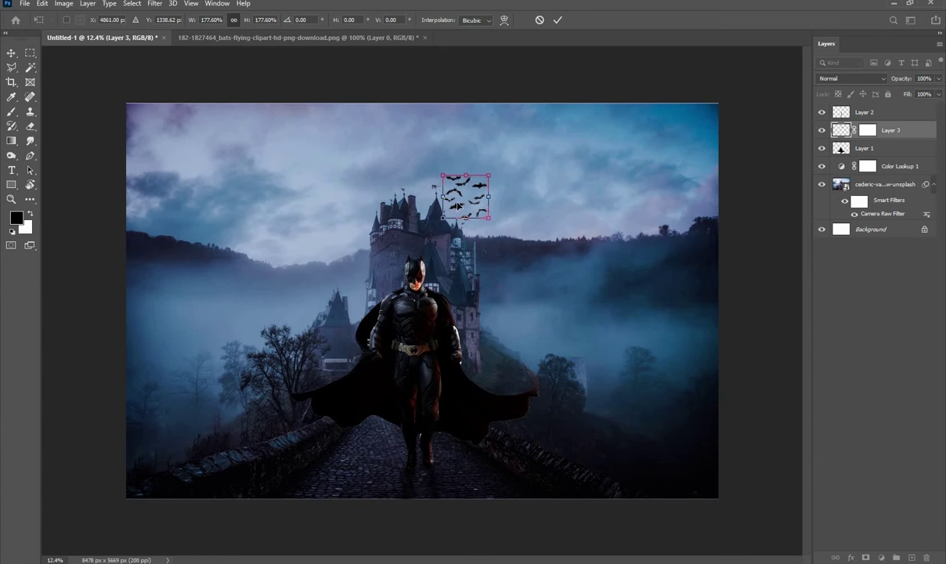
pyautogui.moveTo(457, 205); pyautogui.dragTo(462, 196)
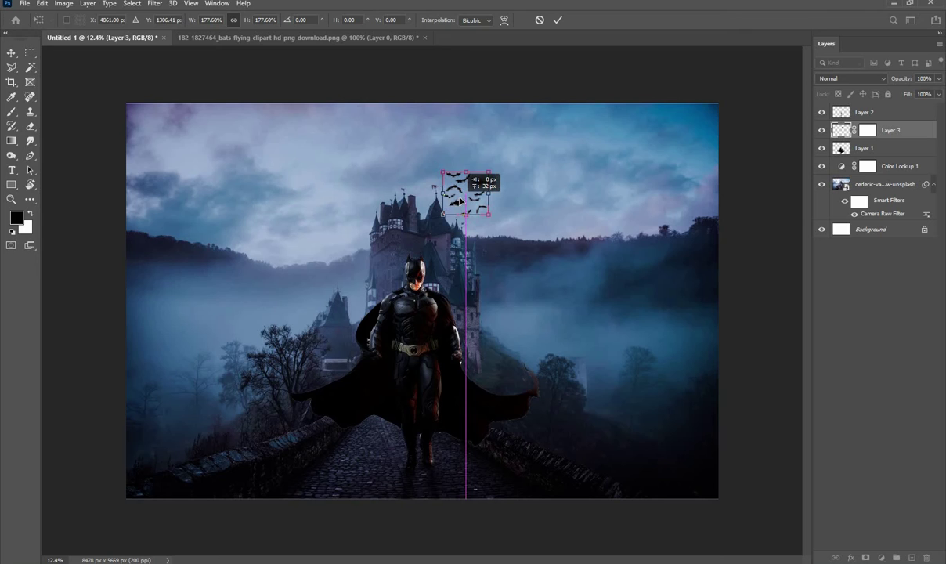
# - Commit the bat flock above the right towers and toggle Layer 3's visibility to compare
pyautogui.click(556, 20)
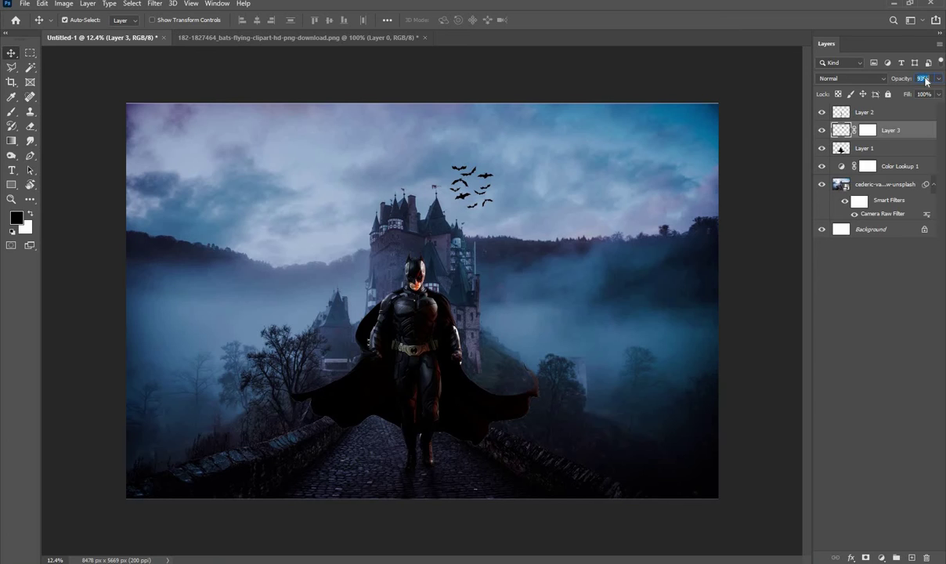
pyautogui.scroll(-11, 926, 80)
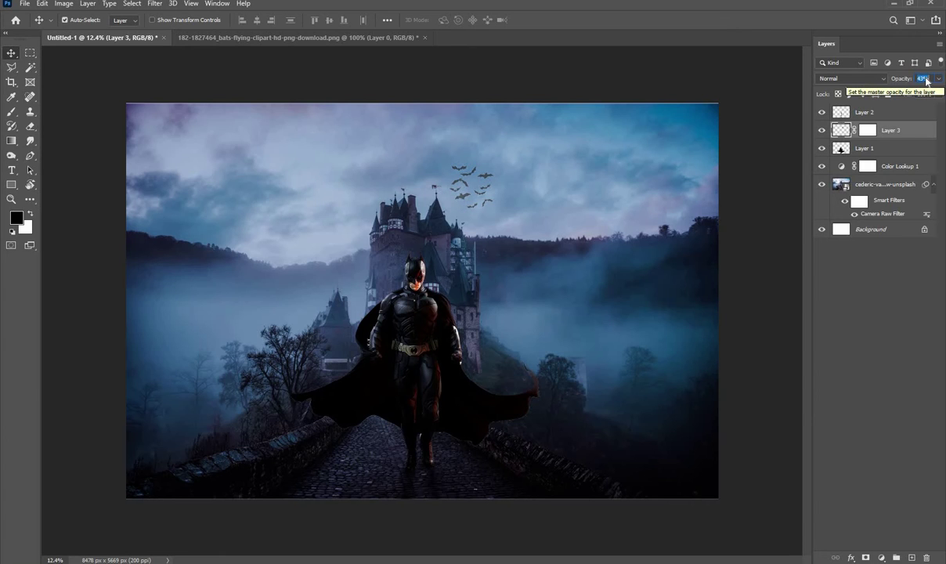
pyautogui.scroll(-10, 924, 78)
pyautogui.scroll(2, 927, 81)
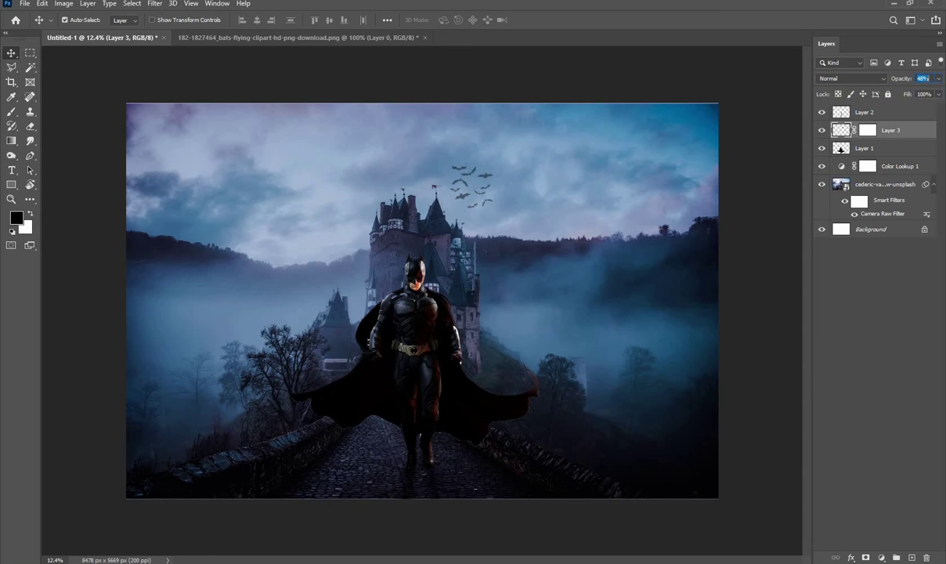
pyautogui.scroll(1, 926, 80)
pyautogui.click(732, 165)
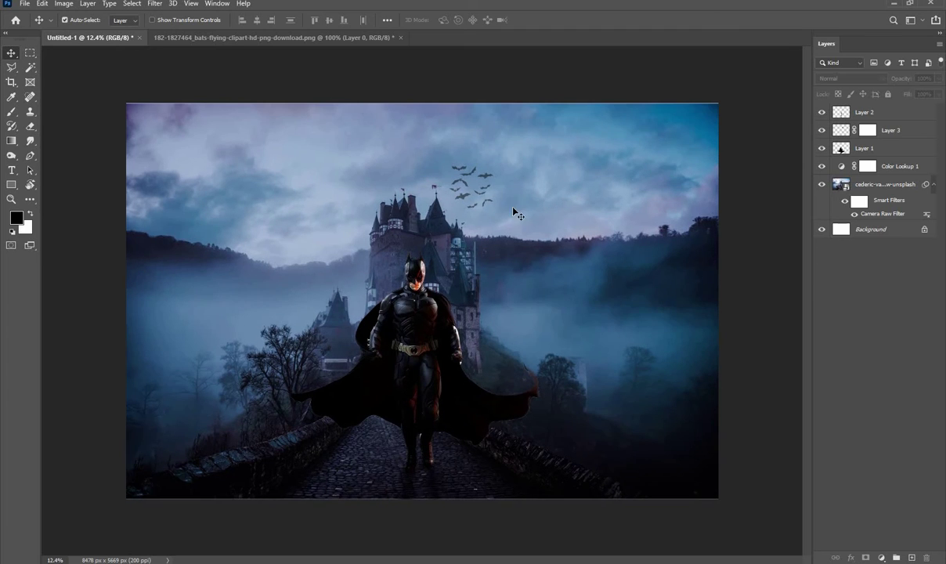
pyautogui.click(479, 200)
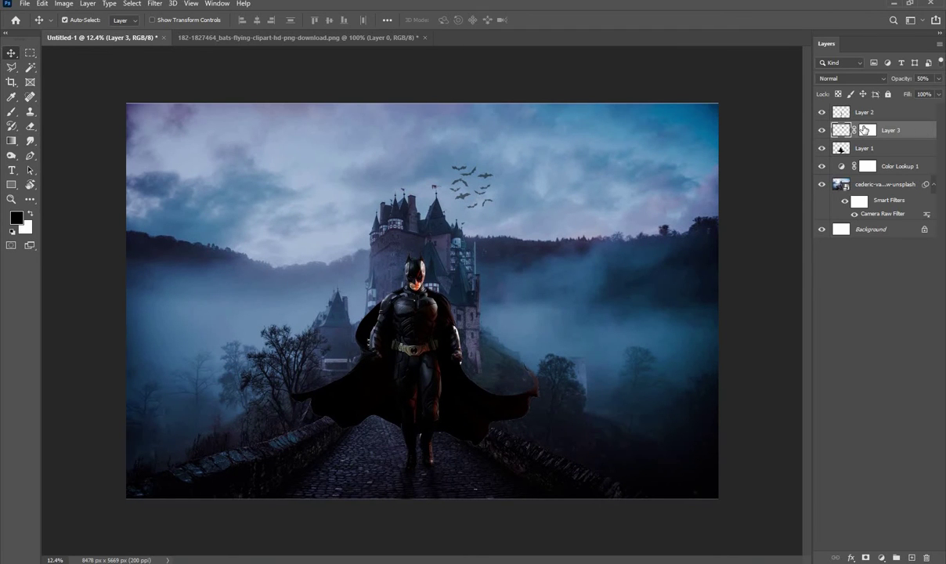
pyautogui.click(821, 131)
pyautogui.click(11, 155)
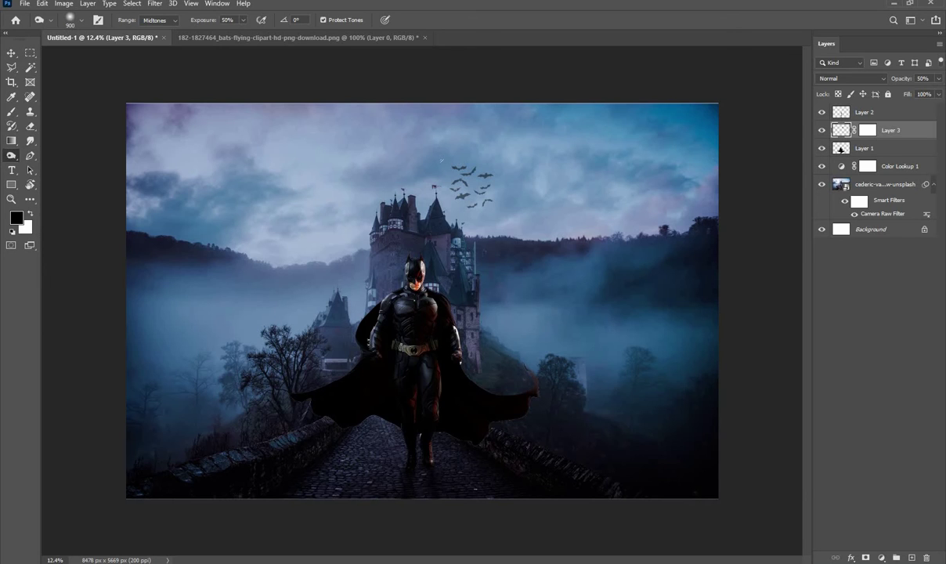
pyautogui.click(11, 52)
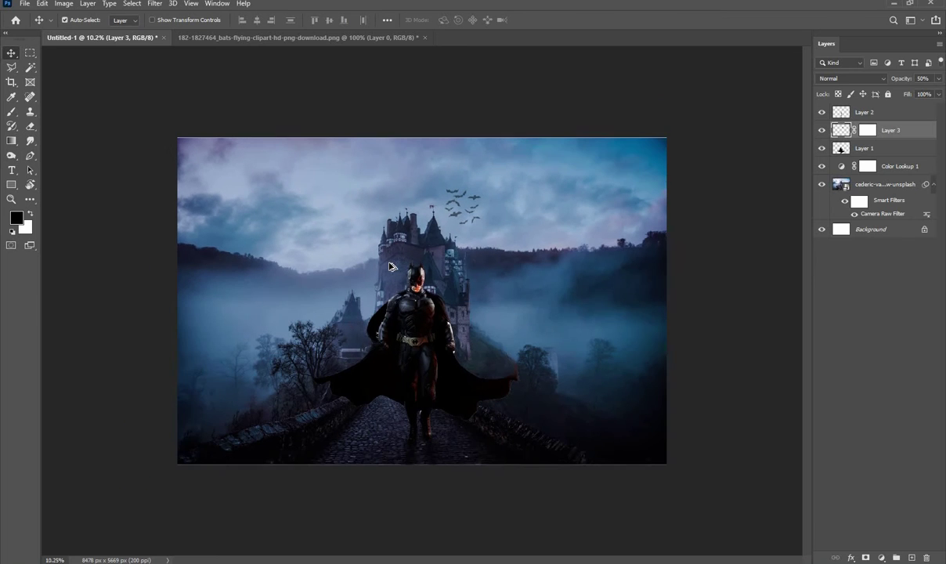
pyautogui.scroll(1, 392, 267)
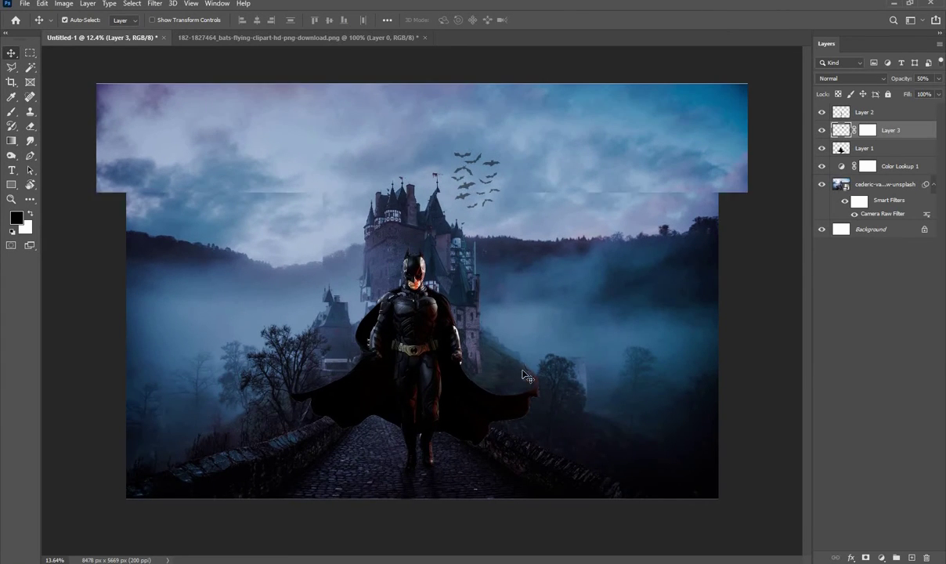
# - Add a Color Balance adjustment layer shifting the midtones about +10 toward blue
pyautogui.click(881, 557)
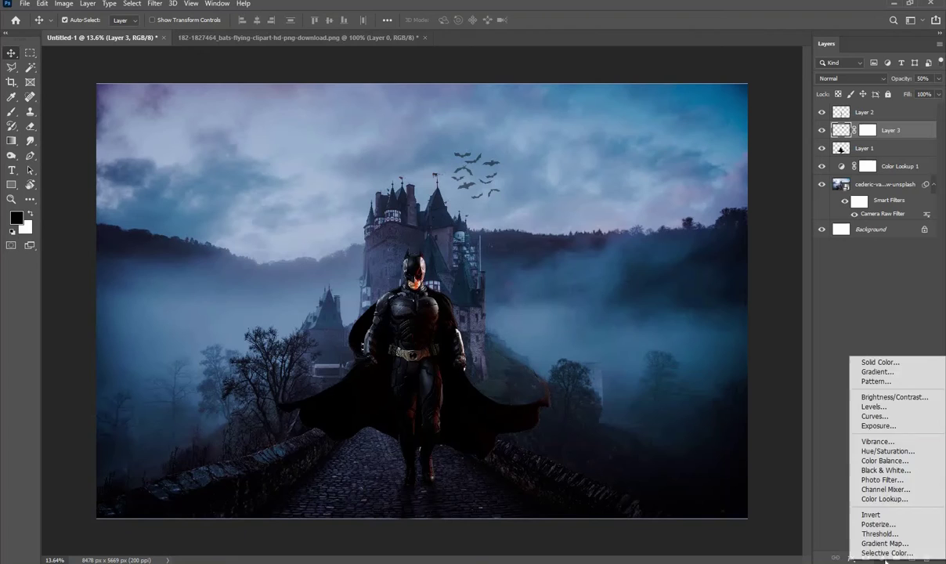
pyautogui.click(869, 459)
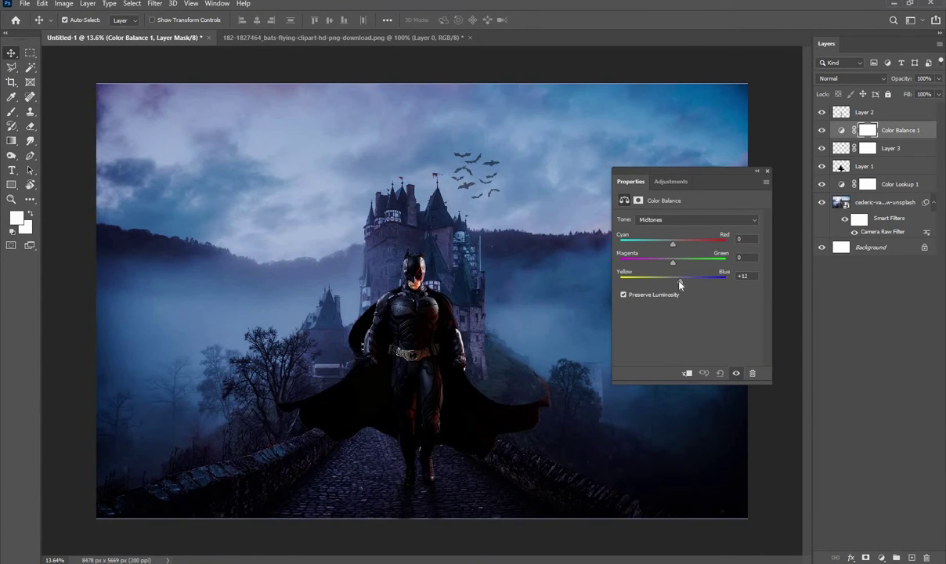
pyautogui.moveTo(678, 284); pyautogui.dragTo(678, 284)
# - Close the bats source image without saving changes
pyautogui.scroll(-1, 548, 207)
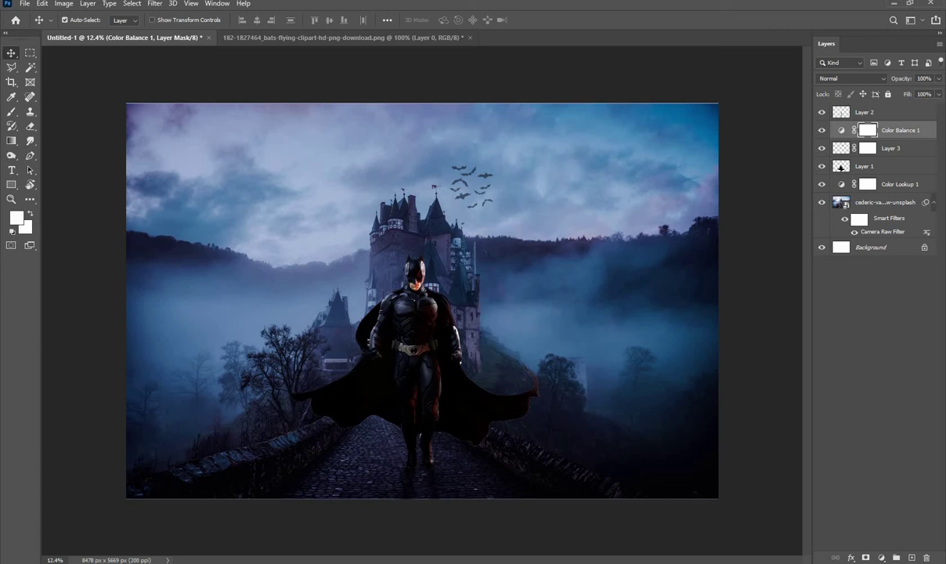
pyautogui.click(469, 37)
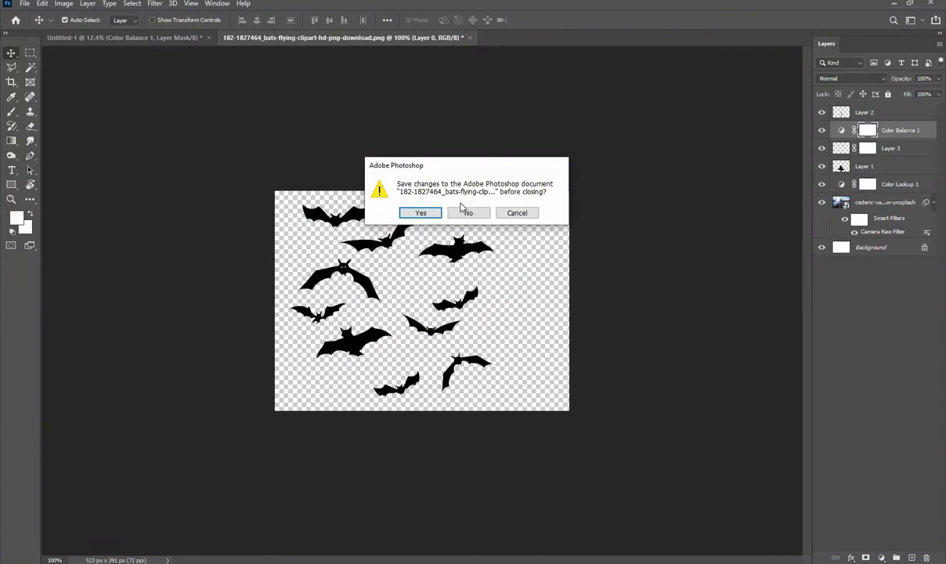
pyautogui.click(469, 270)
# - Drag the brown bat PNG from File Explorer into Photoshop and onto the castle composite as Layer 4
pyautogui.hotkey('alt', 'Tab')
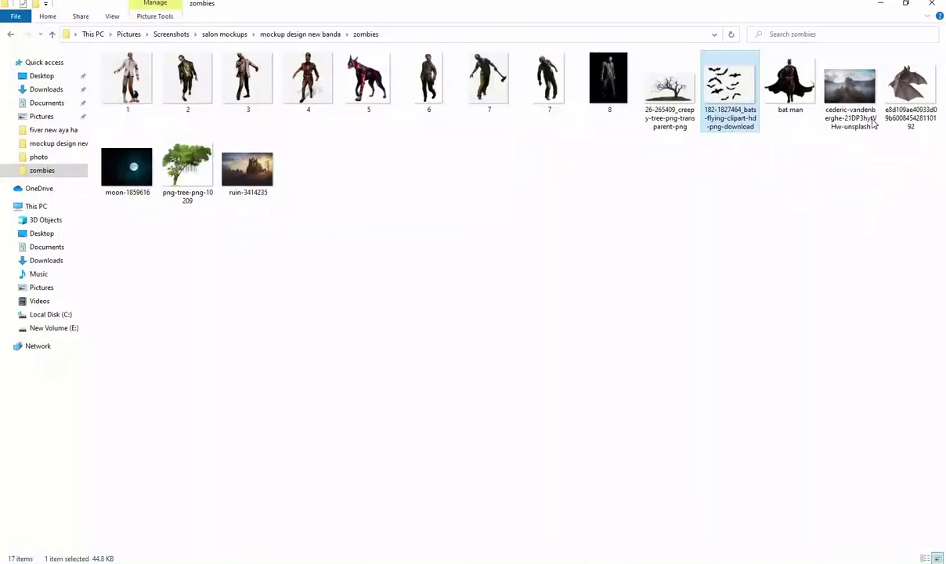
pyautogui.moveTo(910, 86)
pyautogui.mouseDown()
pyautogui.moveTo(421, 552)
pyautogui.moveTo(233, 278)
pyautogui.mouseUp()
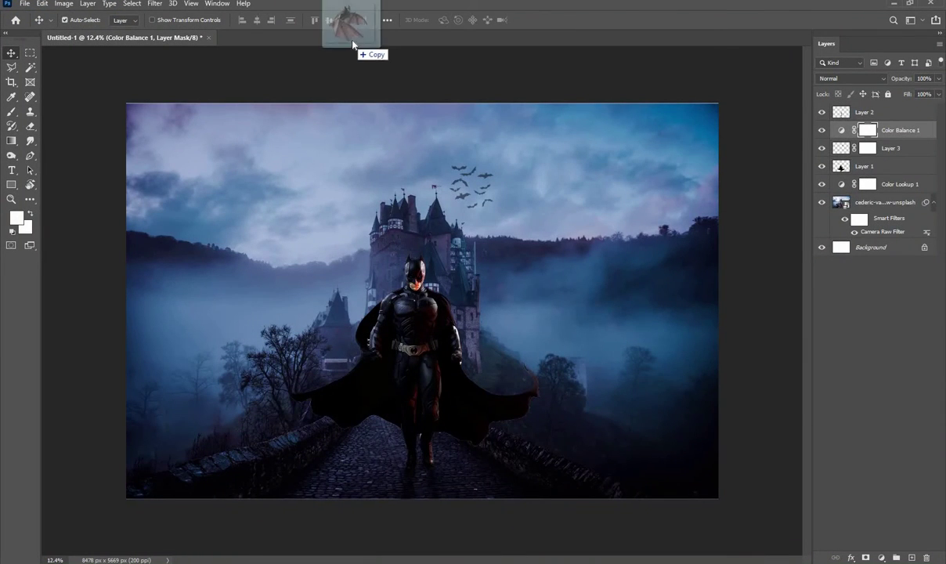
pyautogui.moveTo(349, 58); pyautogui.dragTo(332, 37)
pyautogui.moveTo(328, 294)
pyautogui.mouseDown()
pyautogui.moveTo(181, 239)
pyautogui.moveTo(170, 221)
pyautogui.mouseUp()
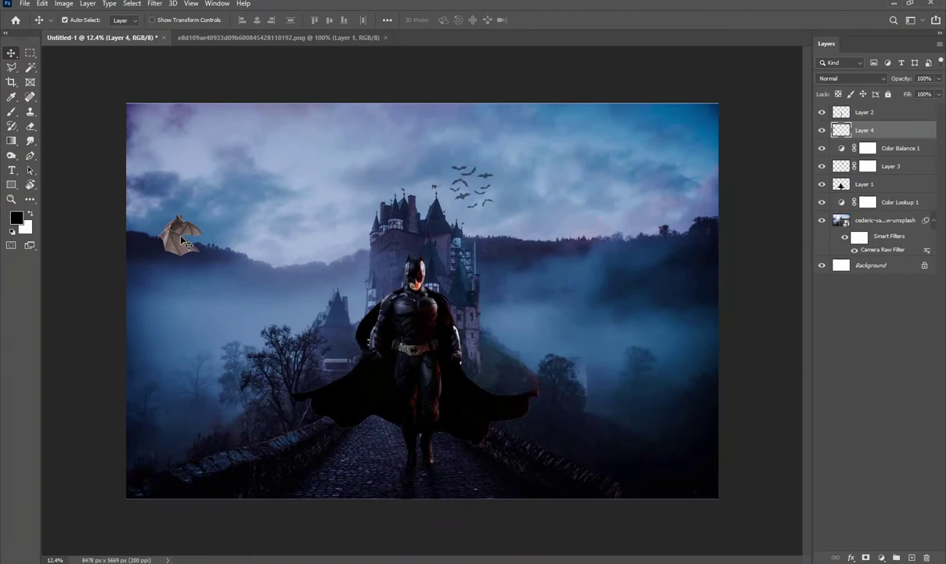
# - Scale the bat to about 427% and place it in the top-left sky
pyautogui.hotkey('ctrl', 't')
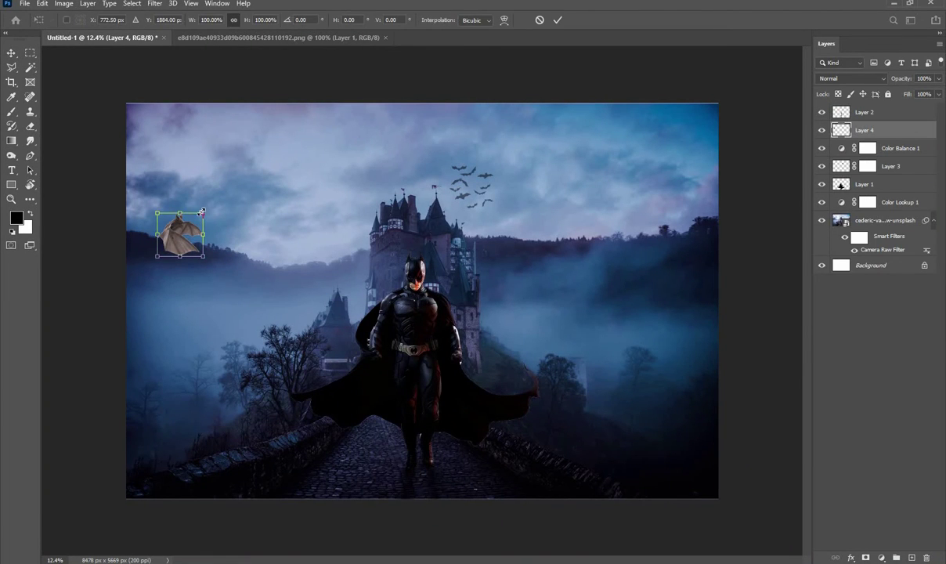
pyautogui.moveTo(223, 207); pyautogui.dragTo(352, 205)
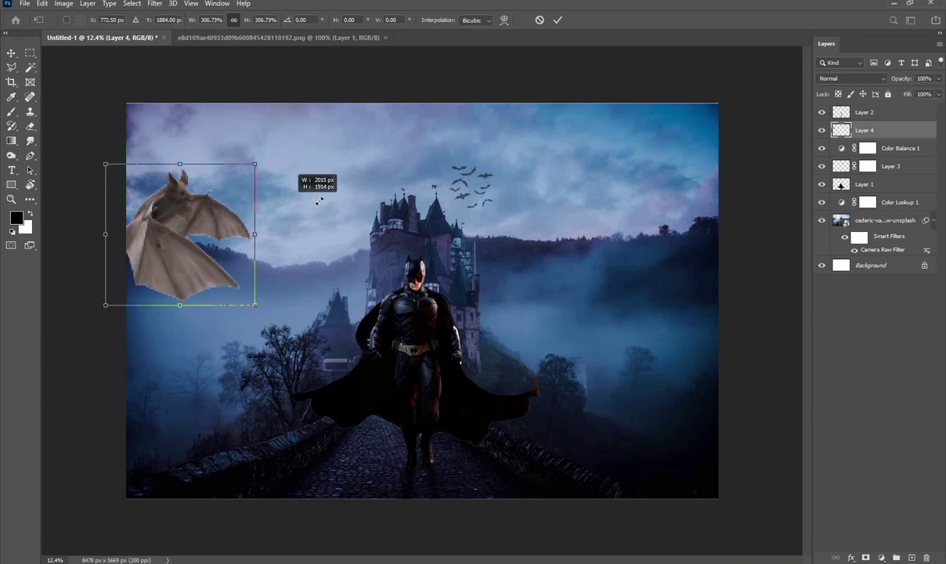
pyautogui.moveTo(149, 263); pyautogui.dragTo(167, 224)
pyautogui.moveTo(312, 302); pyautogui.dragTo(303, 309)
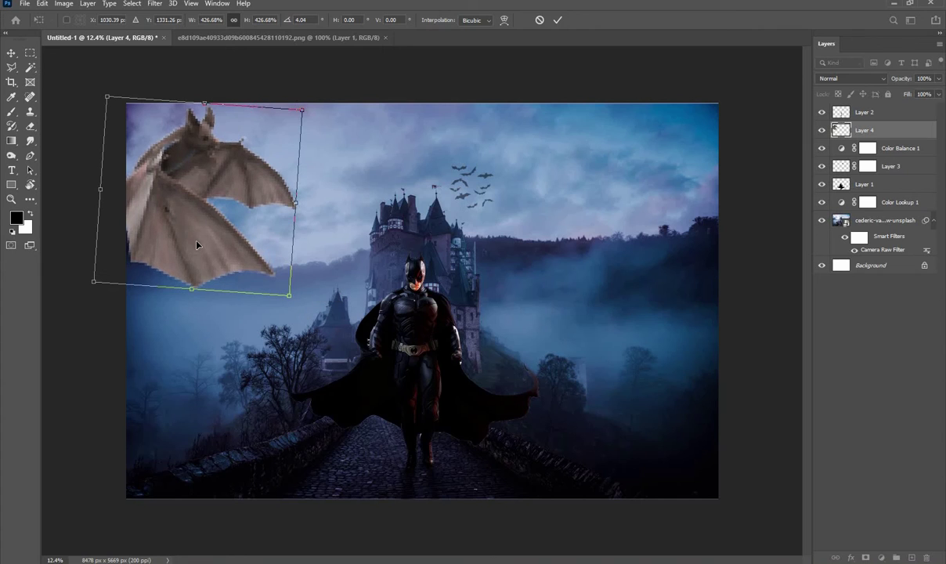
pyautogui.moveTo(193, 250)
pyautogui.mouseDown()
pyautogui.moveTo(195, 228)
pyautogui.moveTo(194, 251)
pyautogui.mouseUp()
pyautogui.click(557, 20)
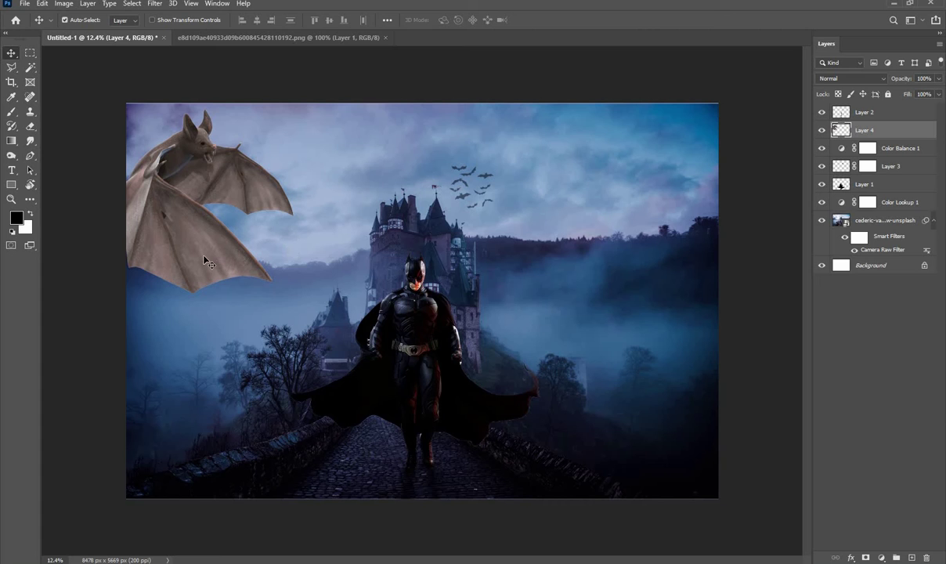
# - Rotate the bat about 6.24° and nudge it slightly up and right
pyautogui.hotkey('ctrl', 't')
pyautogui.moveTo(296, 301)
pyautogui.mouseDown()
pyautogui.moveTo(301, 321)
pyautogui.moveTo(291, 329)
pyautogui.mouseUp()
pyautogui.moveTo(194, 245); pyautogui.dragTo(207, 243)
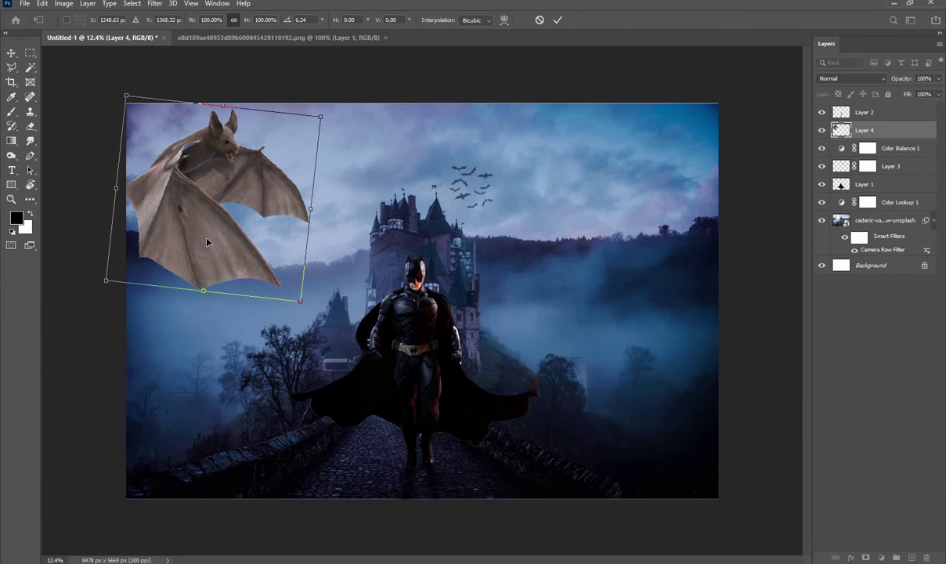
# - Commit the bat's rotation, then in Camera Raw set Temperature -20 and Contrast +62
pyautogui.click(557, 20)
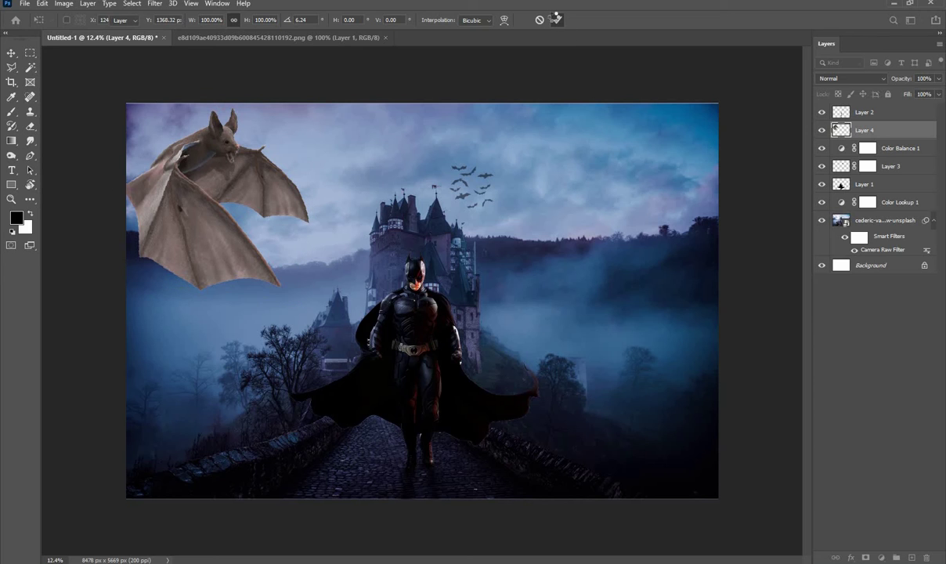
pyautogui.click(154, 3)
pyautogui.click(182, 67)
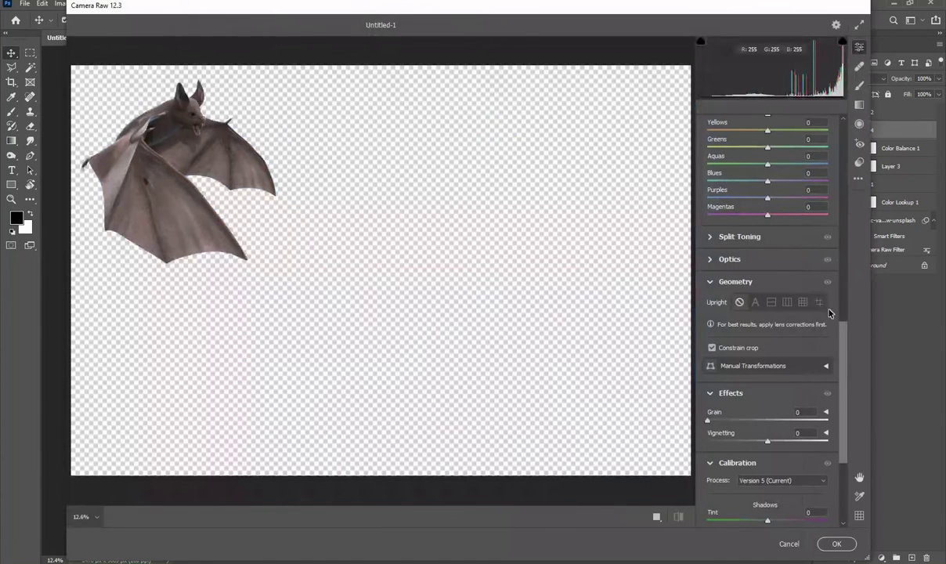
pyautogui.scroll(5, 783, 266)
pyautogui.scroll(5, 783, 266)
pyautogui.scroll(3, 784, 266)
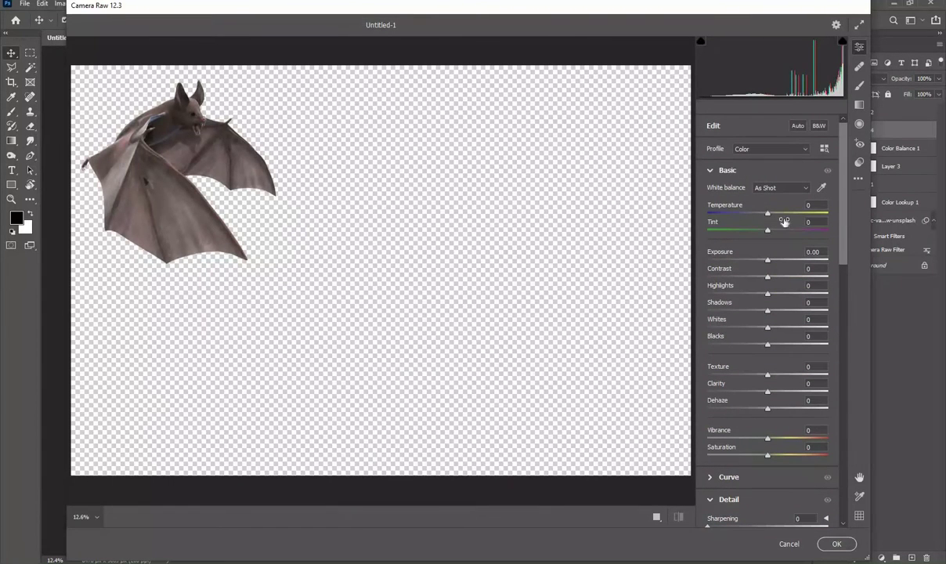
pyautogui.moveTo(768, 213); pyautogui.dragTo(756, 214)
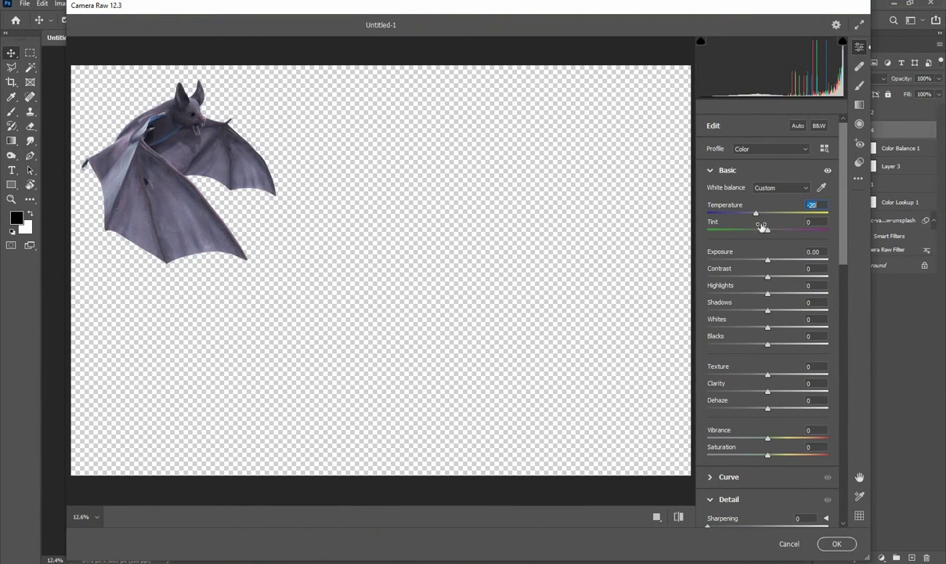
pyautogui.moveTo(767, 276); pyautogui.dragTo(804, 277)
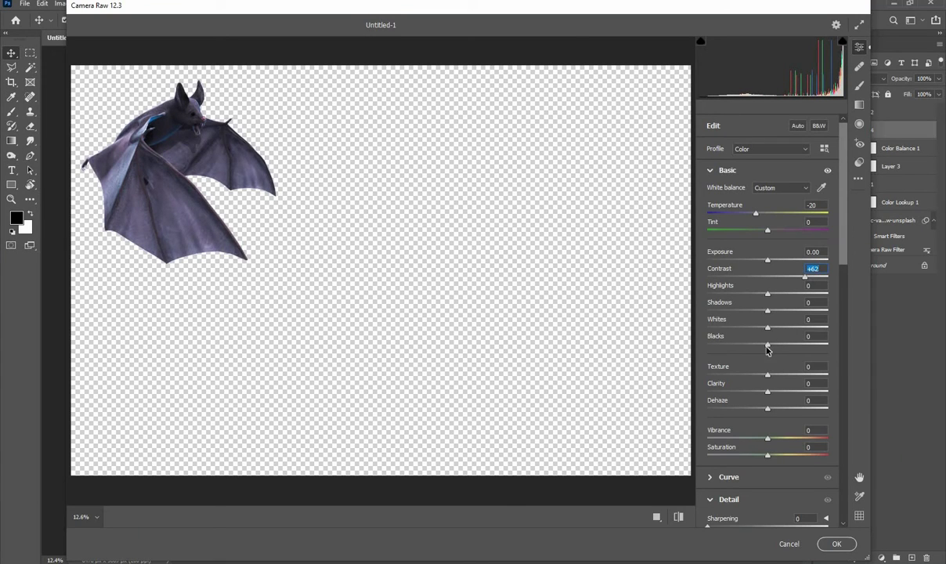
# - Set Blacks -46, Clarity +27, Blues +29 and Purples -21, and apply the grade
pyautogui.moveTo(743, 345); pyautogui.dragTo(739, 344)
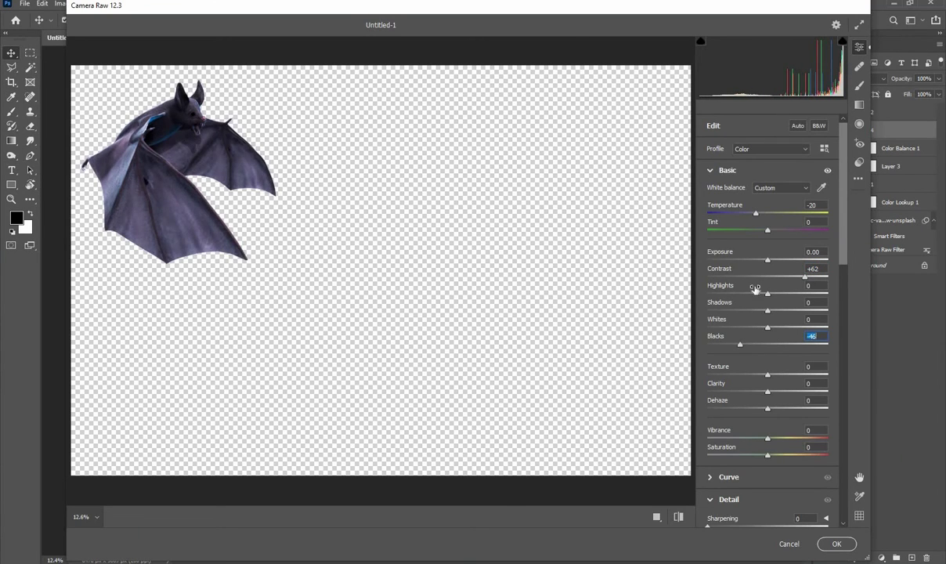
pyautogui.scroll(-2, 754, 288)
pyautogui.scroll(-2, 754, 288)
pyautogui.moveTo(767, 283)
pyautogui.mouseDown()
pyautogui.moveTo(783, 282)
pyautogui.moveTo(778, 267)
pyautogui.moveTo(767, 270)
pyautogui.mouseUp()
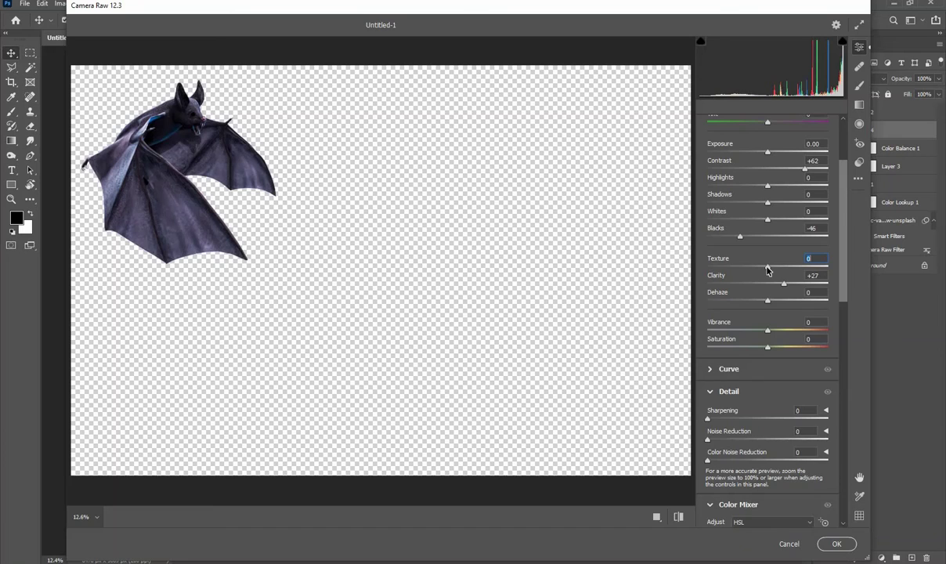
pyautogui.scroll(-5, 767, 282)
pyautogui.scroll(-3, 771, 325)
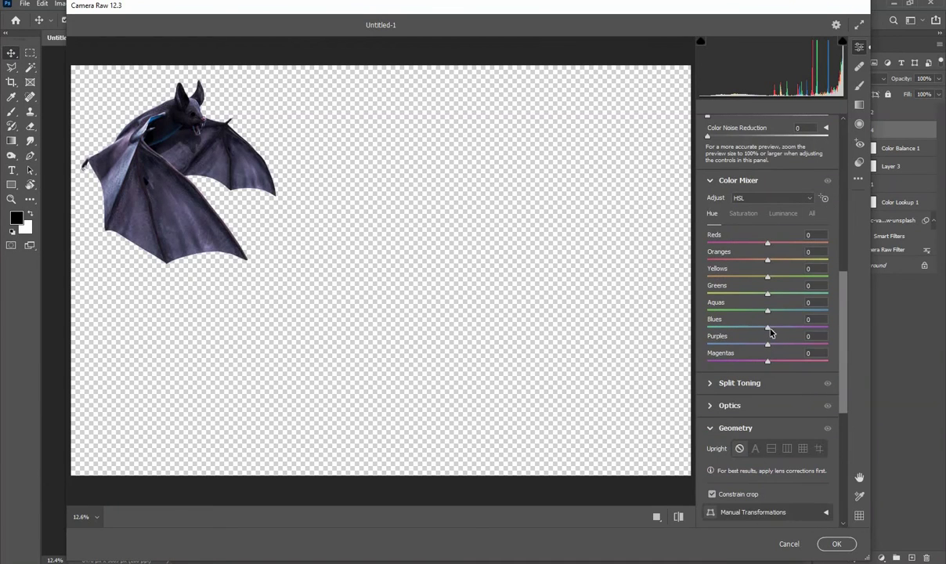
pyautogui.moveTo(753, 333)
pyautogui.mouseDown()
pyautogui.moveTo(746, 327)
pyautogui.moveTo(788, 333)
pyautogui.moveTo(754, 344)
pyautogui.mouseUp()
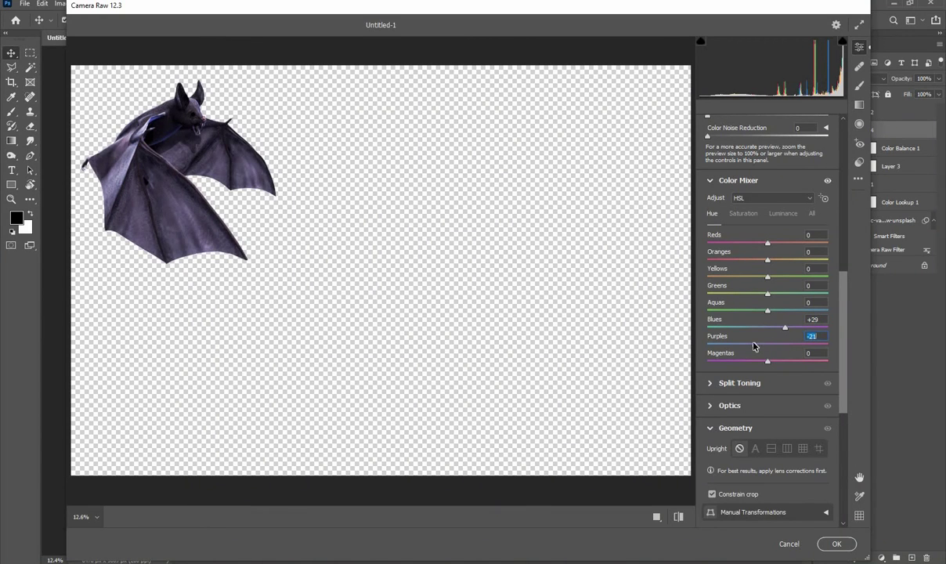
pyautogui.click(837, 543)
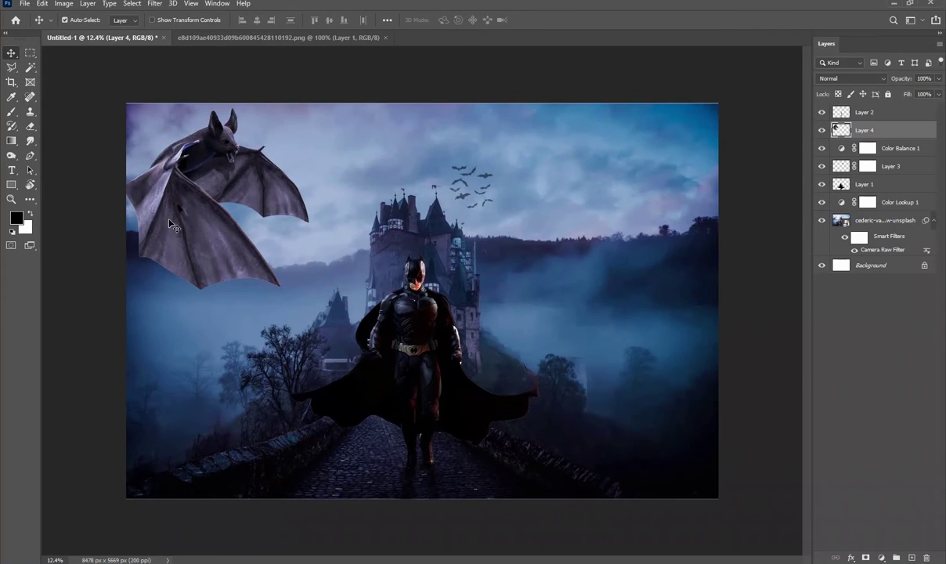
# - Apply a 4.8-pixel Gaussian Blur to the large bat on Layer 4
pyautogui.click(150, 4)
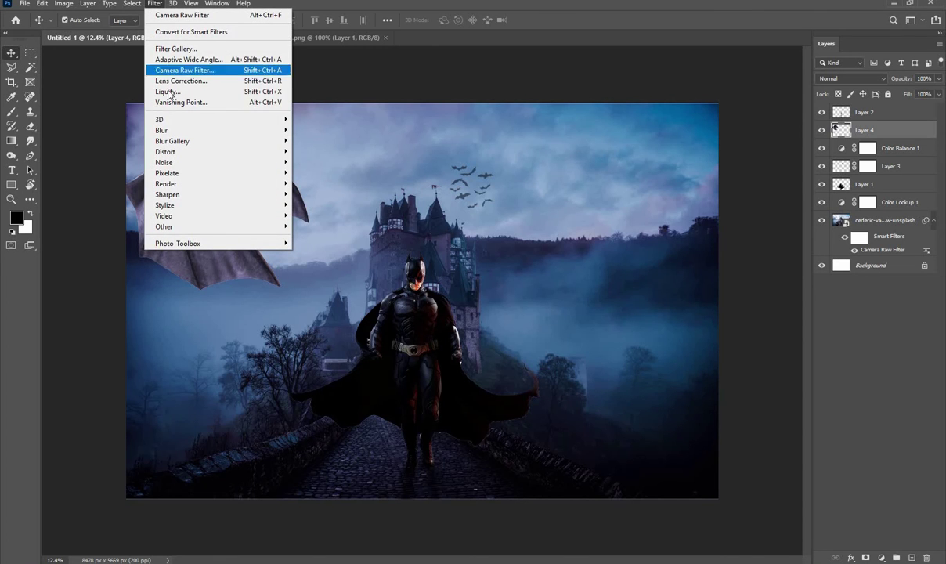
pyautogui.moveTo(161, 130)
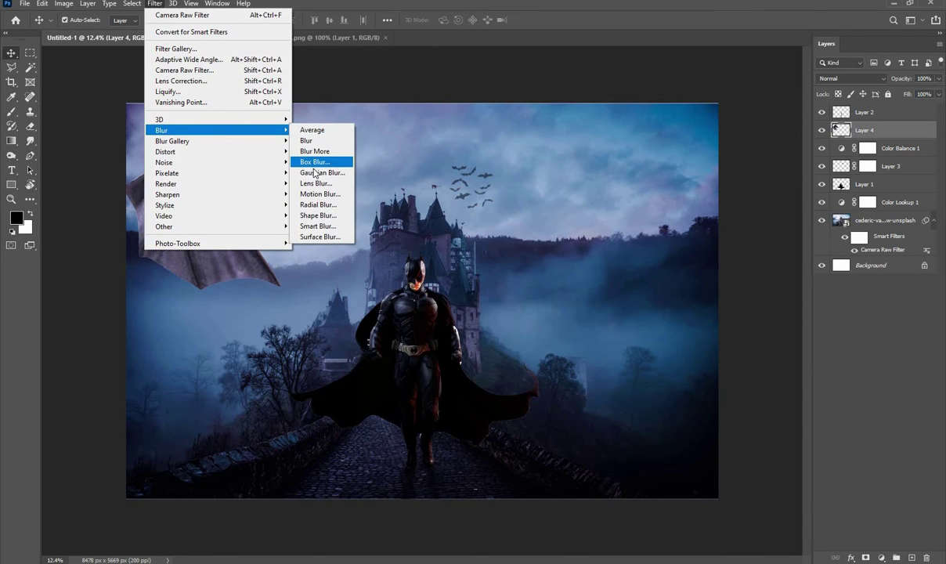
pyautogui.click(320, 172)
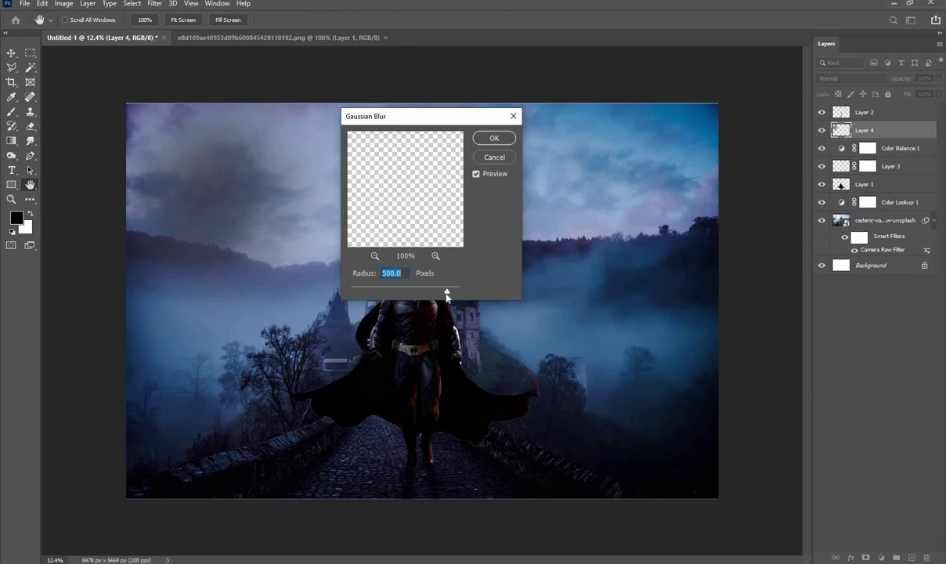
pyautogui.moveTo(384, 293); pyautogui.dragTo(378, 291)
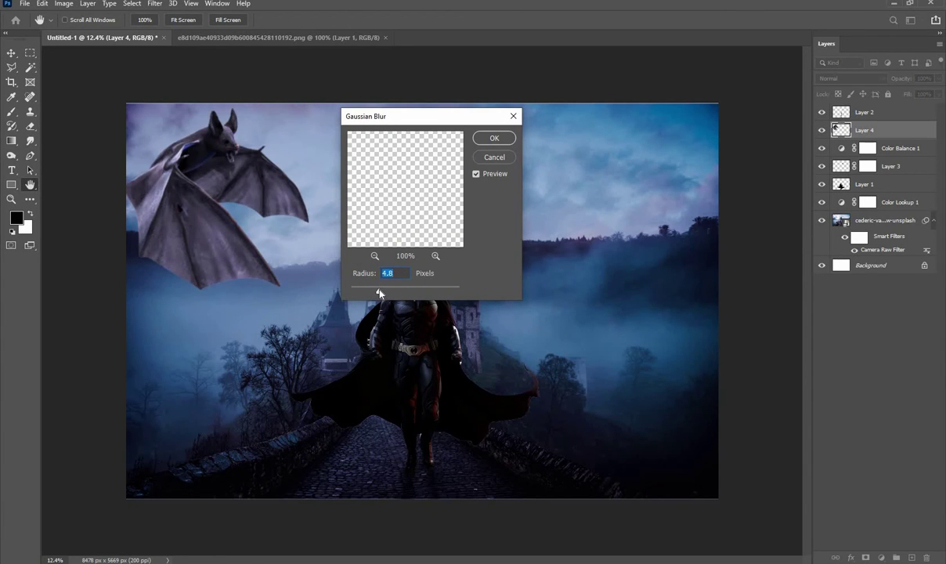
pyautogui.click(494, 138)
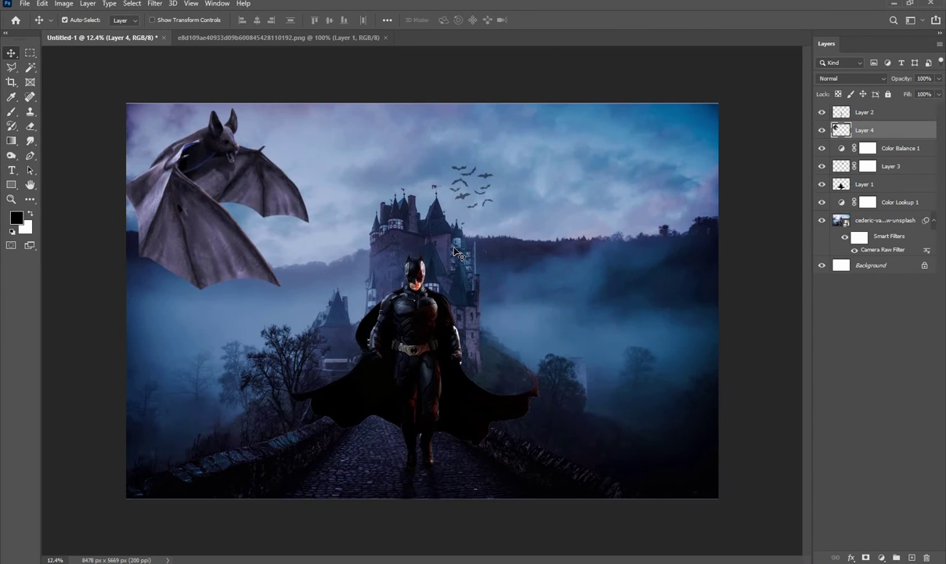
# - Duplicate the bat, shrink the copy to about 23%, and place it left of the castle towers
pyautogui.moveTo(204, 213); pyautogui.dragTo(317, 213)
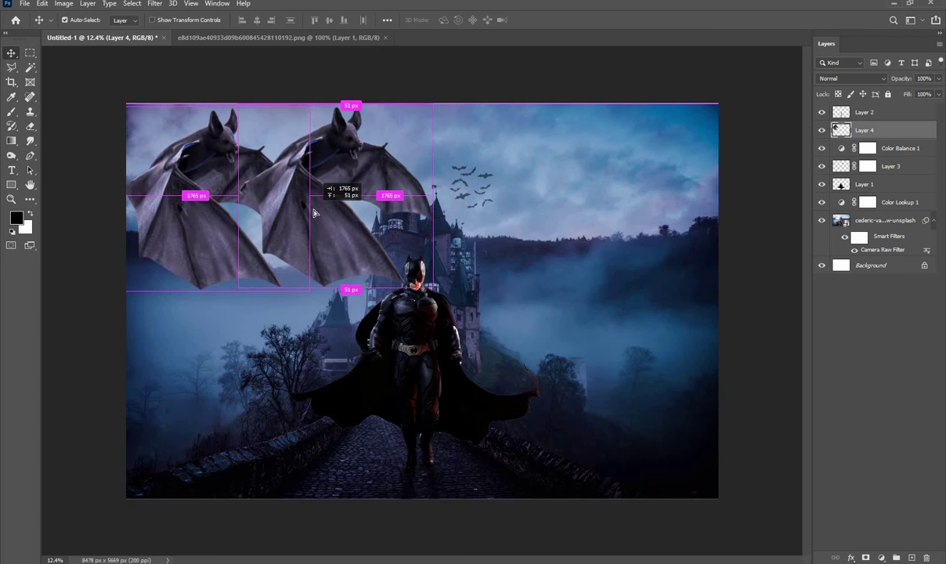
pyautogui.hotkey('ctrl', 't')
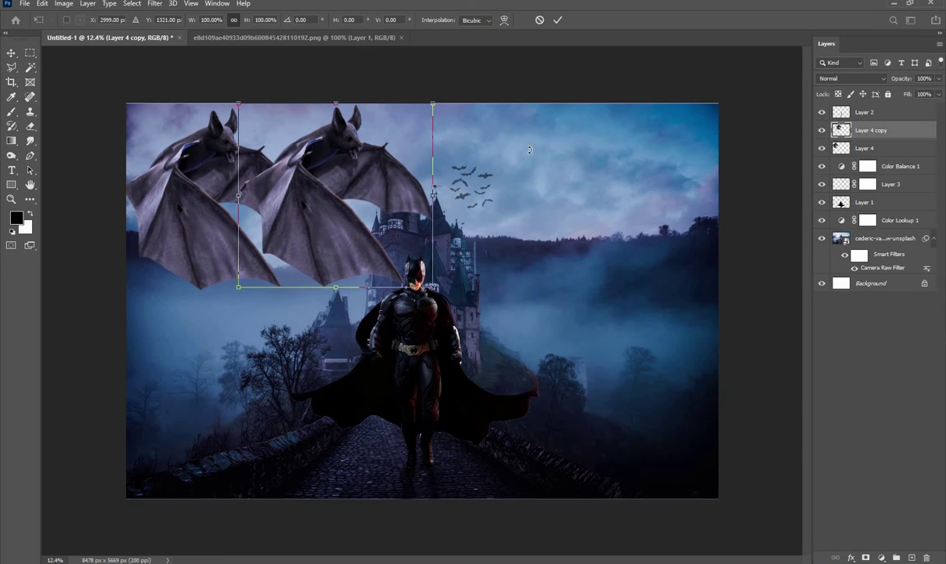
pyautogui.moveTo(433, 102)
pyautogui.mouseDown()
pyautogui.moveTo(349, 163)
pyautogui.moveTo(342, 188)
pyautogui.moveTo(342, 177)
pyautogui.mouseUp()
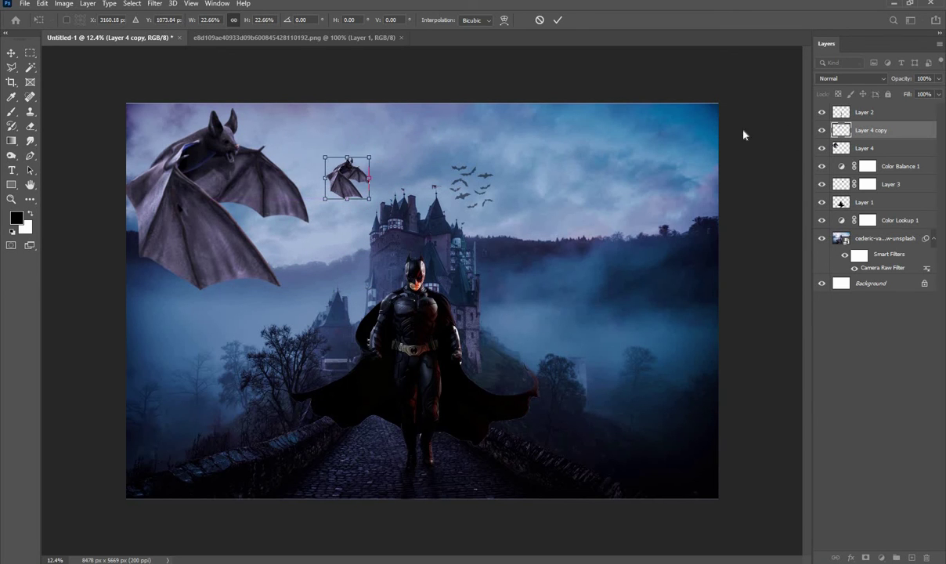
pyautogui.click(557, 19)
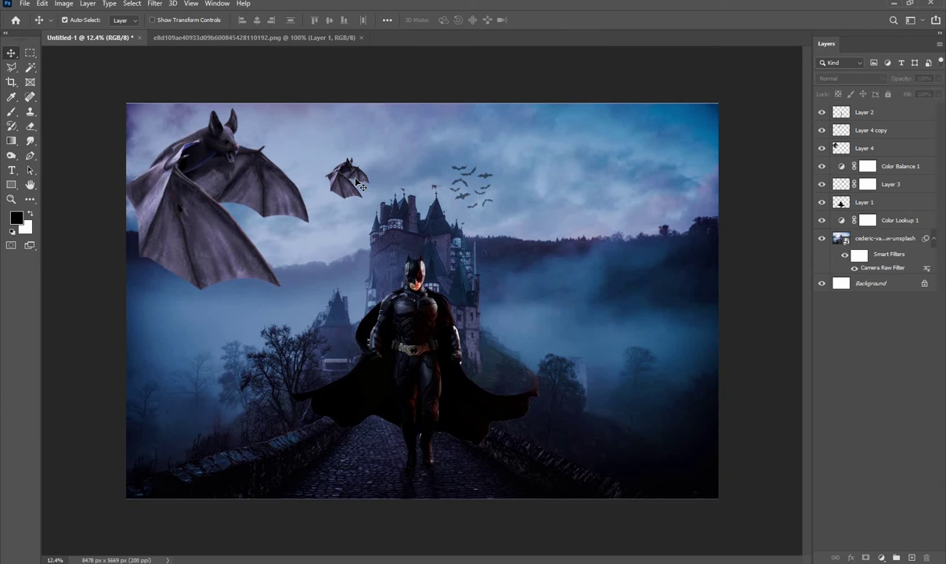
pyautogui.moveTo(348, 178); pyautogui.dragTo(347, 169)
pyautogui.moveTo(350, 149); pyautogui.dragTo(350, 148)
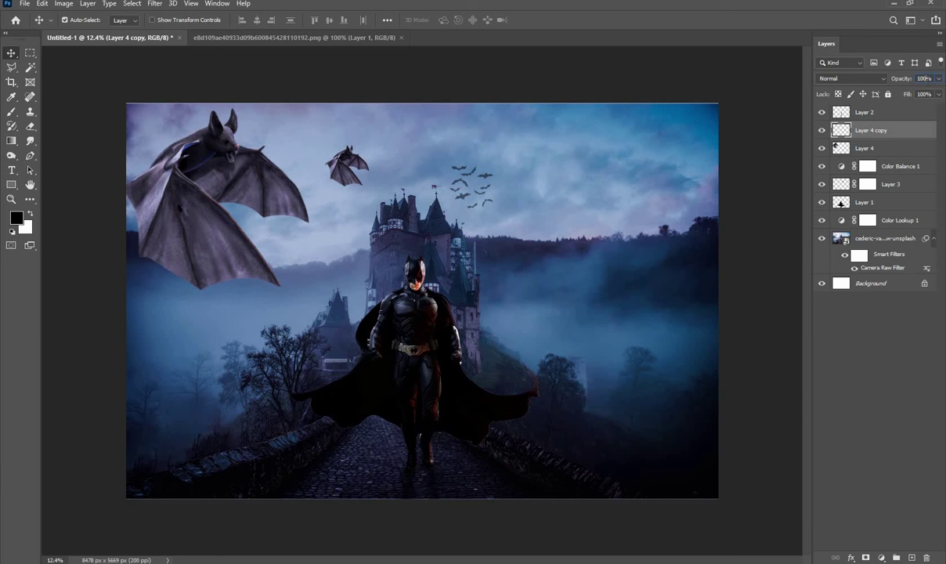
# - Fade the small bat copy to 47% opacity
pyautogui.write('92')
pyautogui.press('Return')
pyautogui.write('57')
pyautogui.press('Return')
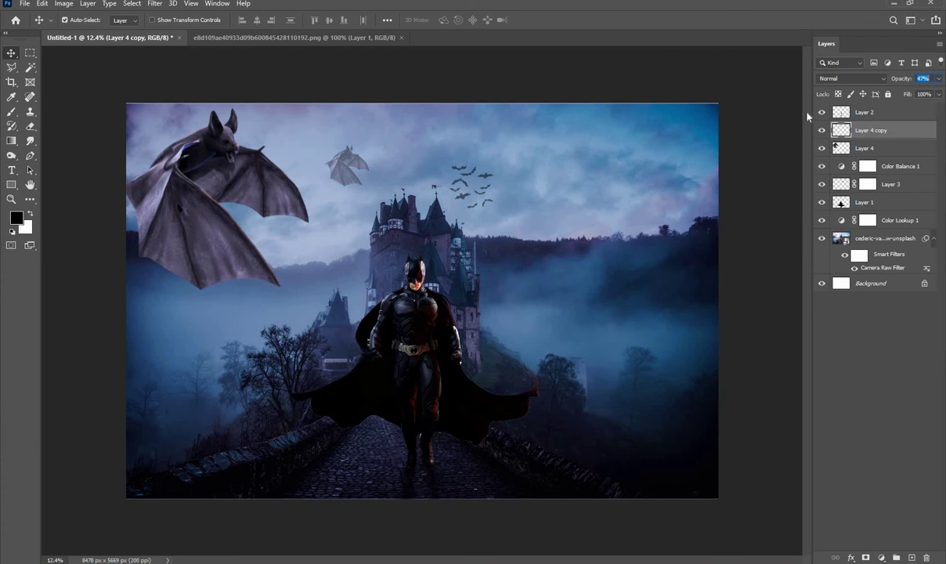
pyautogui.click(714, 172)
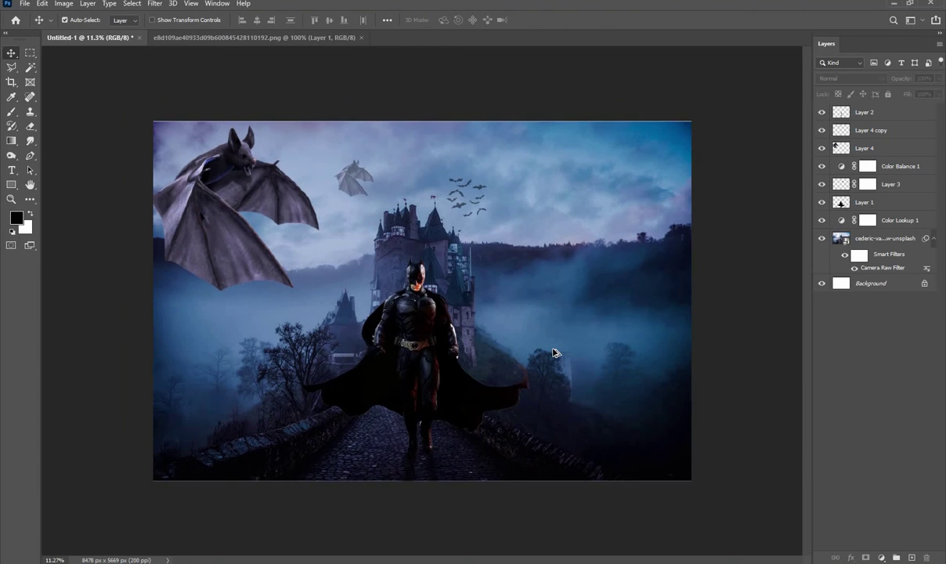
# - Begin selecting the composite's layers from the Background and castle photo upward
pyautogui.scroll(1, 553, 354)
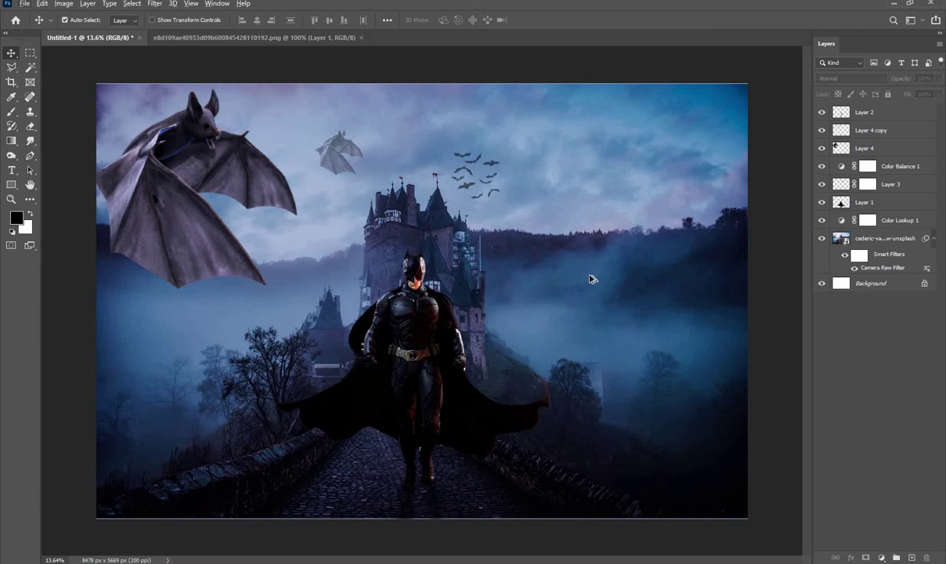
pyautogui.click(876, 290)
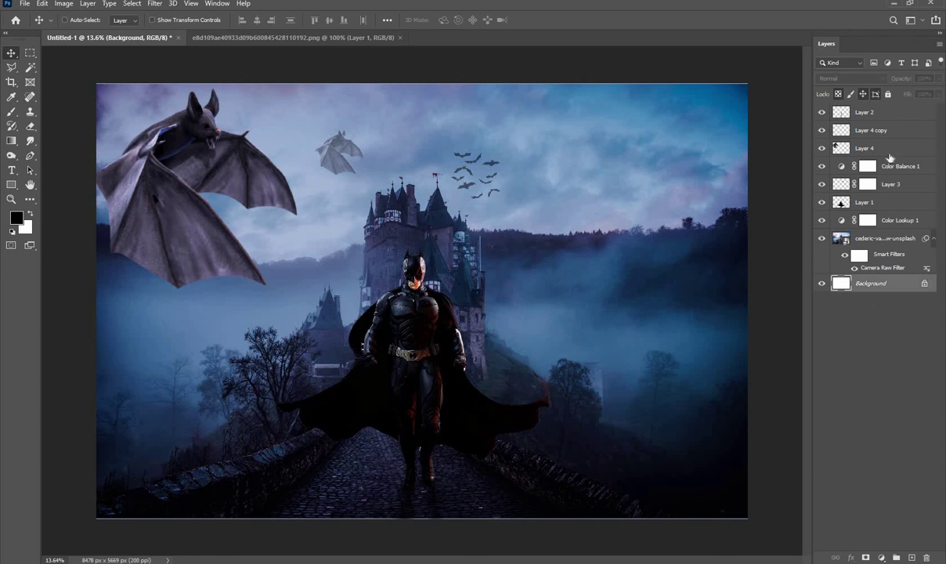
pyautogui.keyDown('shift'); pyautogui.click(873, 238); pyautogui.keyUp('shift')
pyautogui.hotkey('ctrl', 'a')
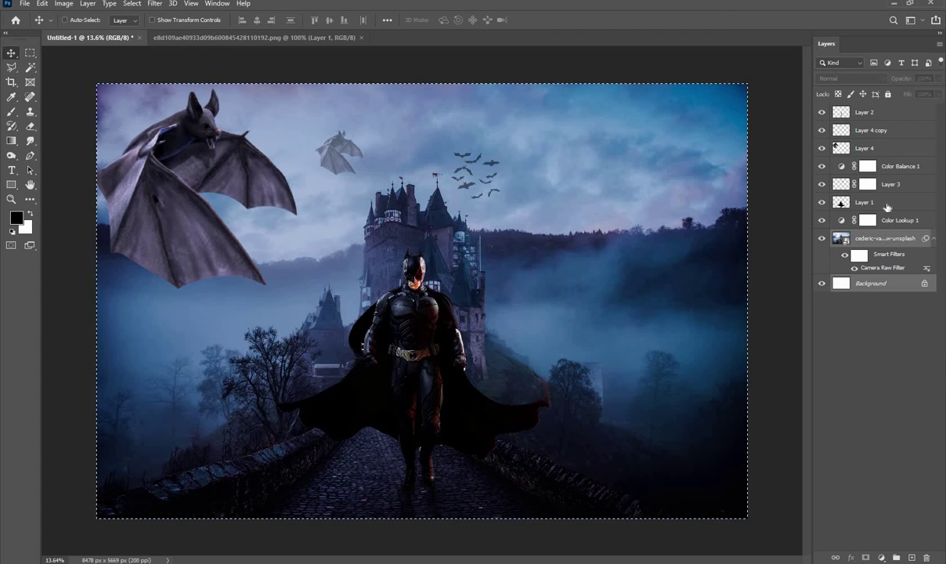
pyautogui.click(876, 202)
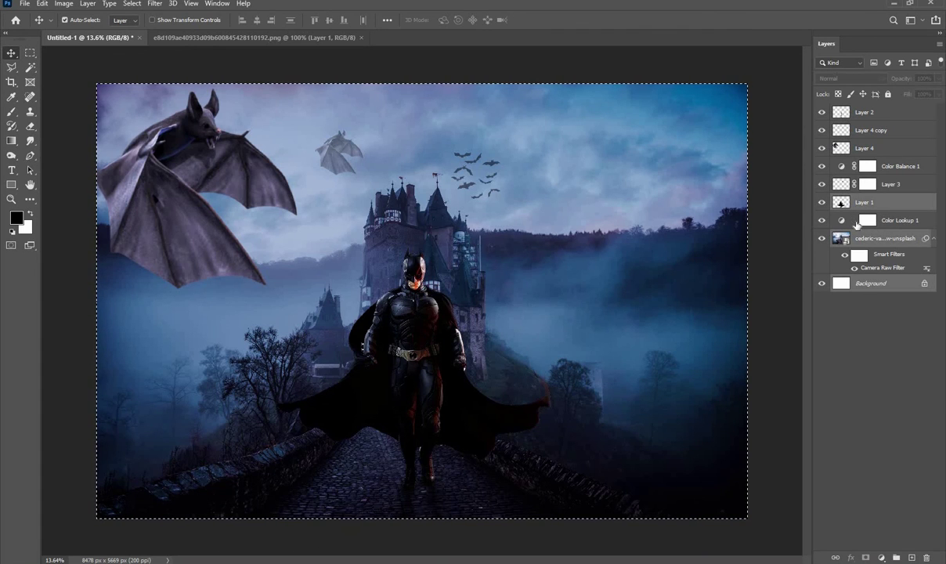
pyautogui.click(867, 222)
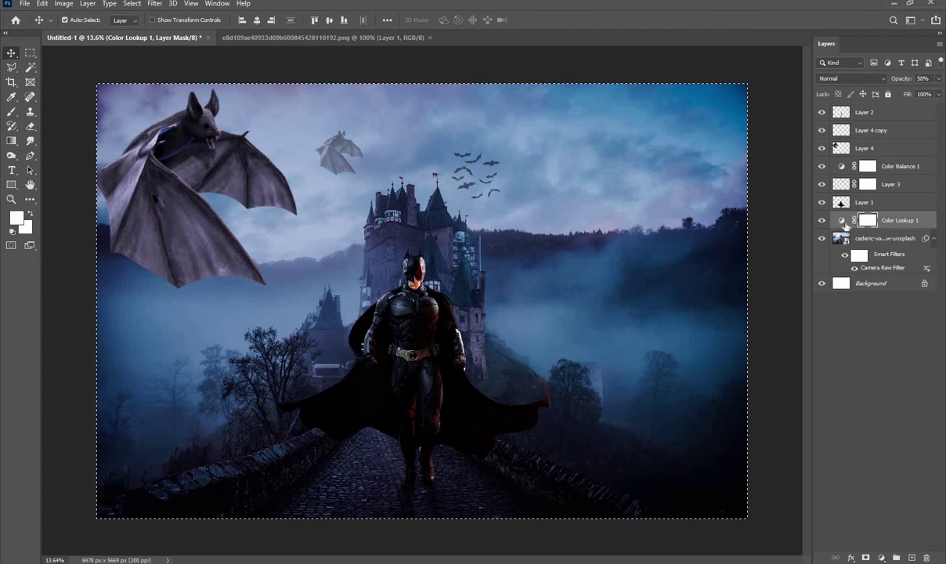
pyautogui.click(844, 223)
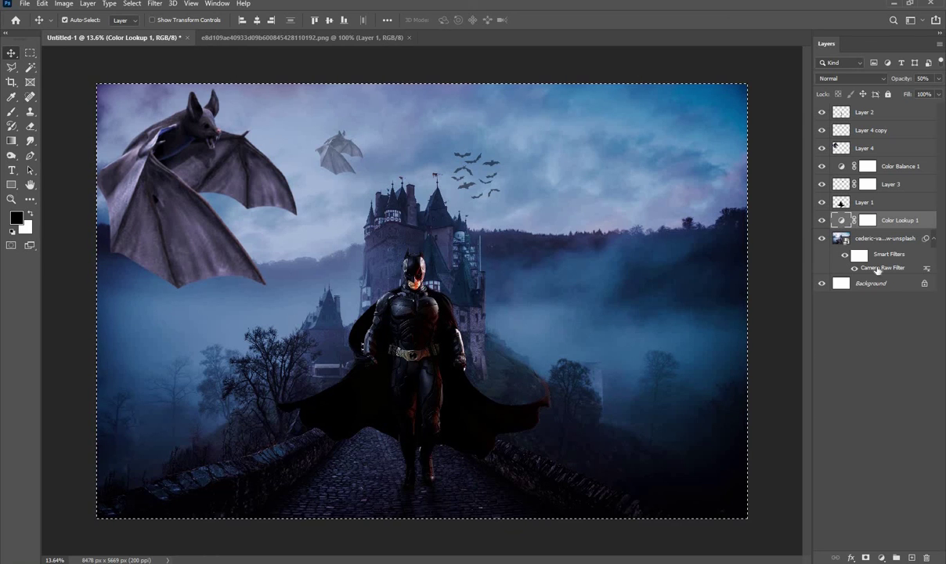
pyautogui.keyDown('ctrl'); pyautogui.click(889, 222); pyautogui.keyUp('ctrl')
# - Select Layer 1 through Layer 2, convert them to a smart object, and merge into Layer 2
pyautogui.keyDown('ctrl'); pyautogui.click(890, 202); pyautogui.keyUp('ctrl')
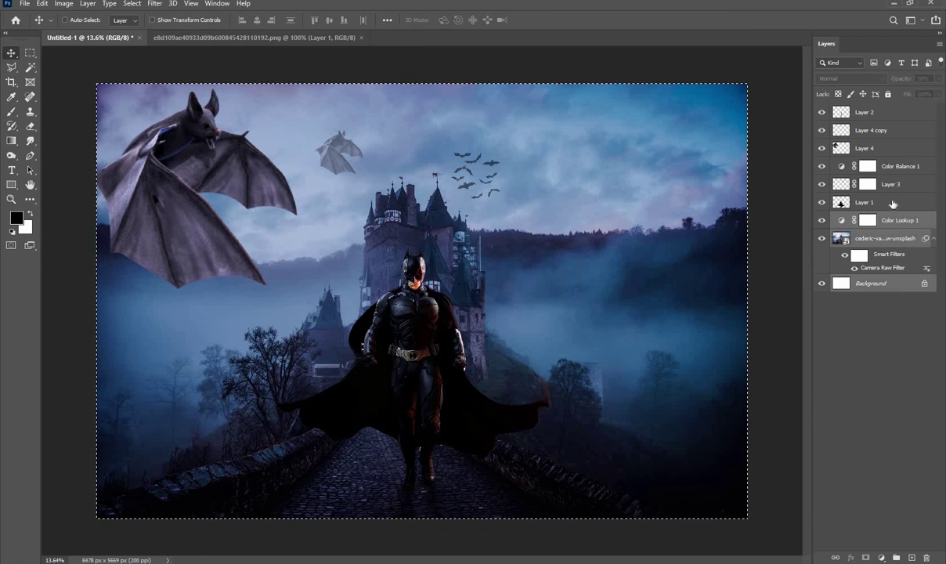
pyautogui.keyDown('ctrl'); pyautogui.click(891, 184); pyautogui.keyUp('ctrl')
pyautogui.keyDown('ctrl'); pyautogui.click(891, 166); pyautogui.keyUp('ctrl')
pyautogui.keyDown('ctrl'); pyautogui.click(892, 148); pyautogui.keyUp('ctrl')
pyautogui.keyDown('ctrl'); pyautogui.click(893, 130); pyautogui.keyUp('ctrl')
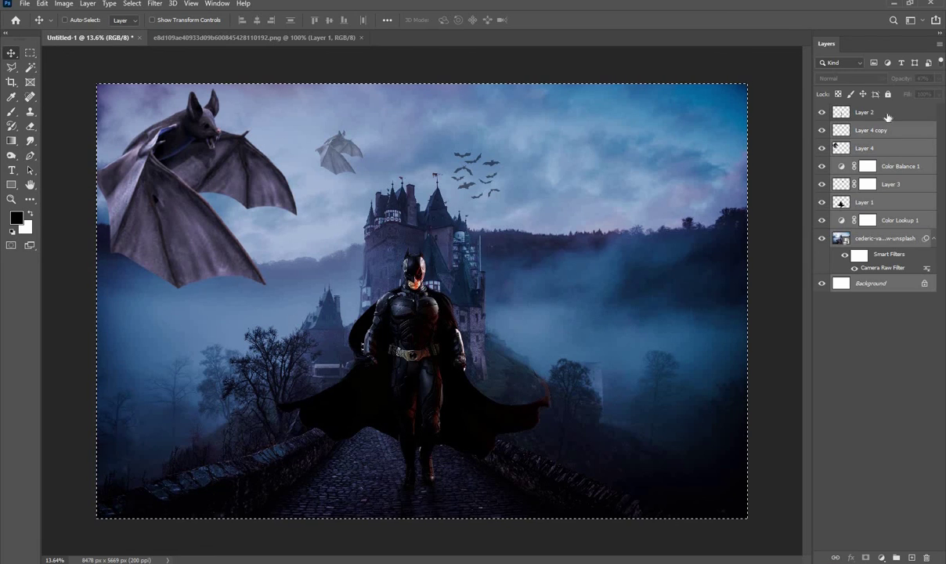
pyautogui.keyDown('ctrl'); pyautogui.click(884, 112); pyautogui.keyUp('ctrl')
pyautogui.rightClick(883, 112)
pyautogui.click(804, 245)
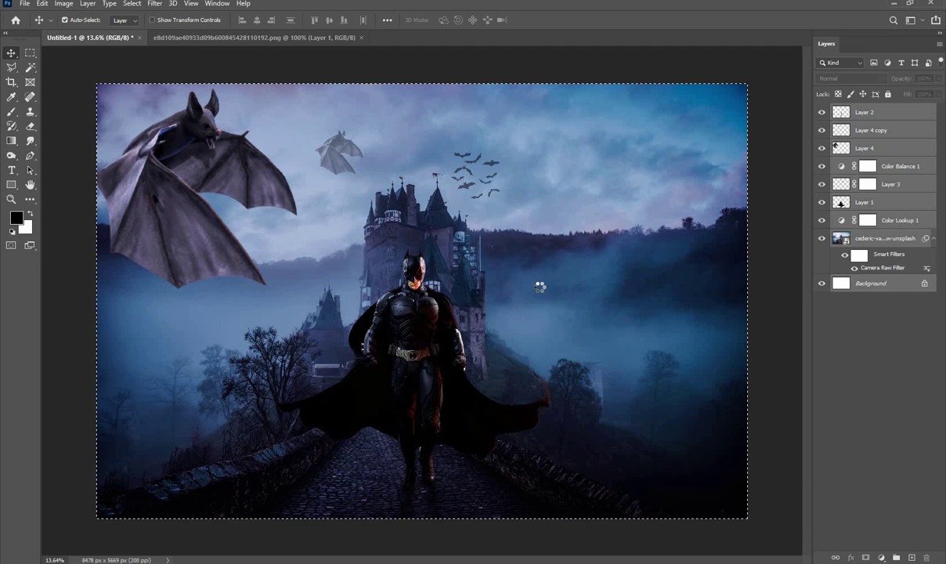
pyautogui.hotkey('ctrl', 'e')
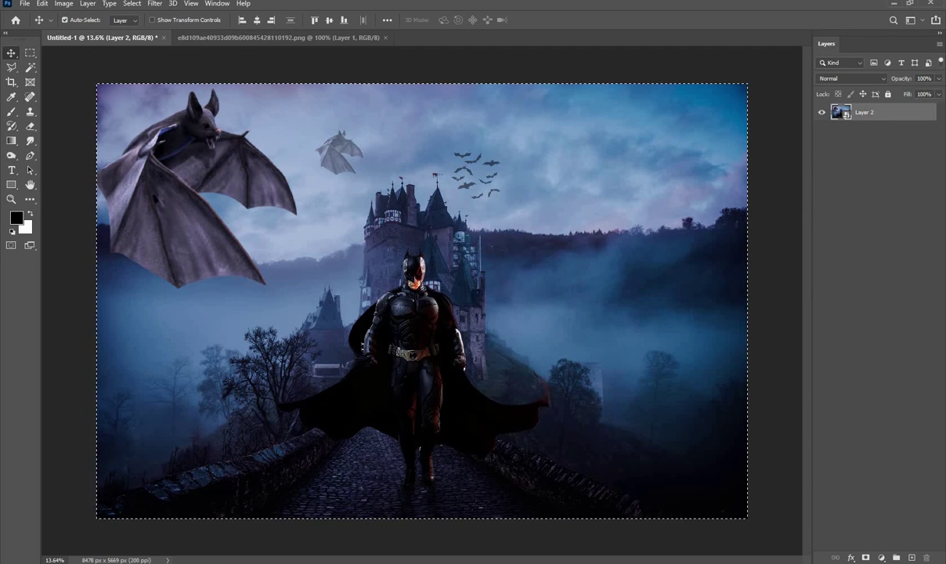
# - In Camera Raw set Temperature -7, Contrast +30, Whites -3 and Clarity +17
pyautogui.click(157, 4)
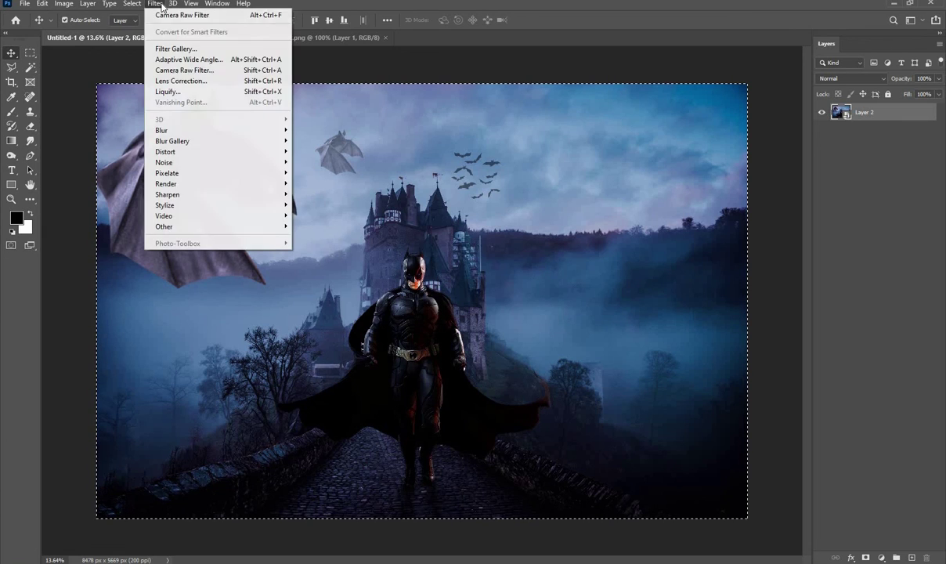
pyautogui.click(184, 69)
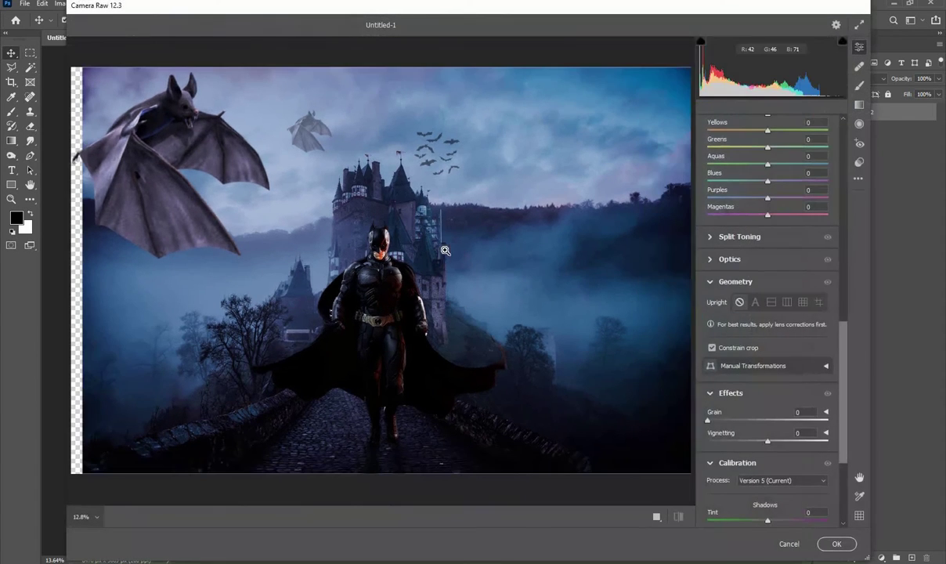
pyautogui.scroll(5, 704, 258)
pyautogui.scroll(5, 736, 252)
pyautogui.scroll(4, 736, 252)
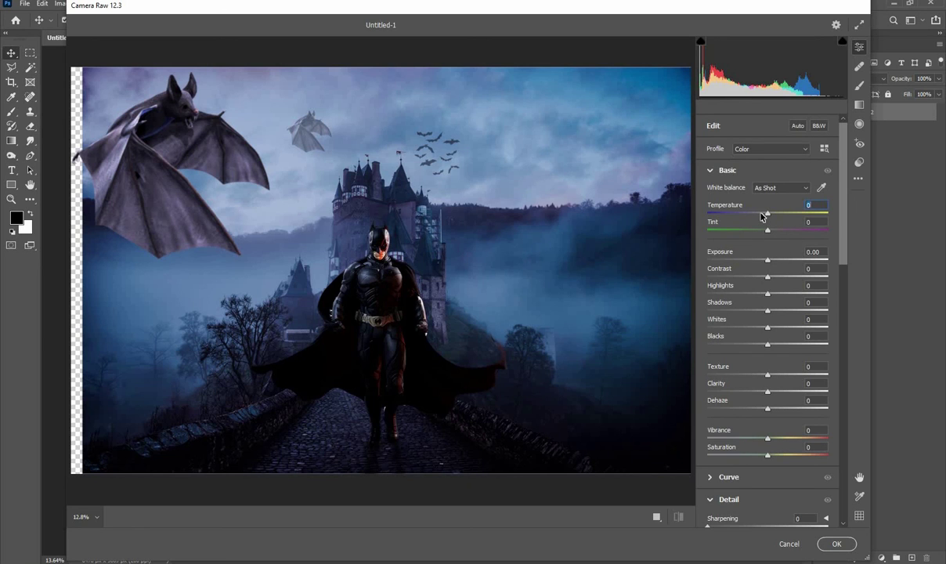
pyautogui.moveTo(768, 214); pyautogui.dragTo(764, 216)
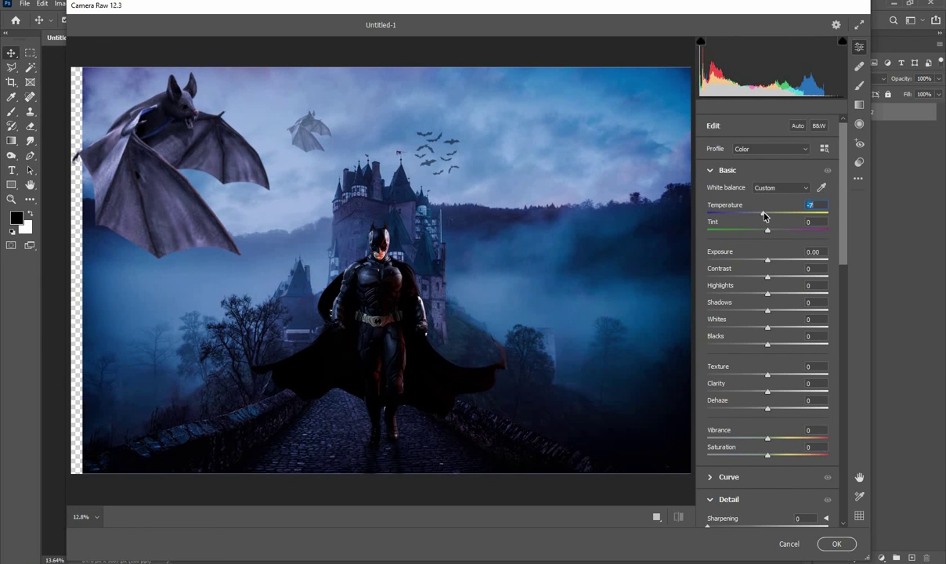
pyautogui.moveTo(768, 277)
pyautogui.mouseDown()
pyautogui.moveTo(787, 279)
pyautogui.moveTo(757, 291)
pyautogui.mouseUp()
pyautogui.scroll(-2, 779, 290)
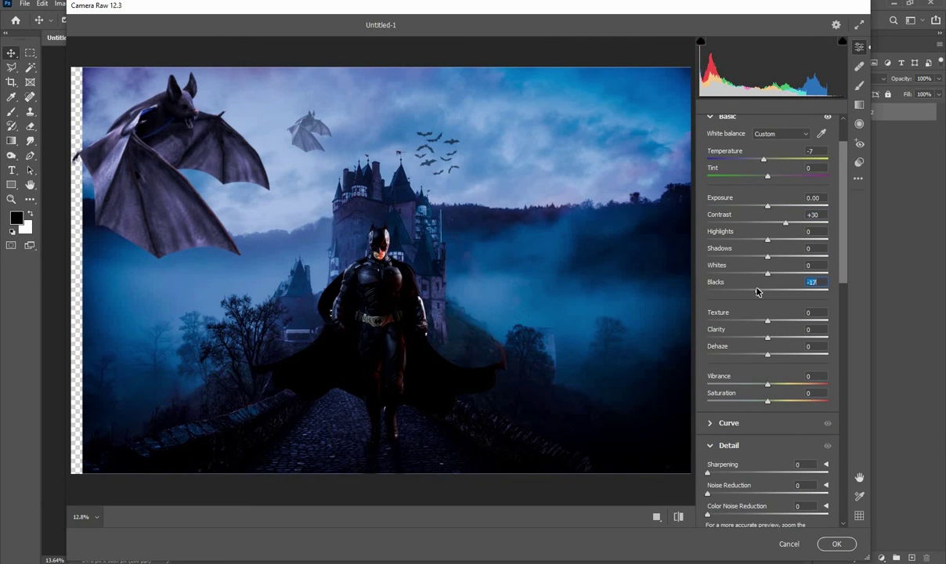
pyautogui.moveTo(768, 272); pyautogui.dragTo(765, 272)
pyautogui.moveTo(768, 337); pyautogui.dragTo(778, 338)
# - Set the HSL Blues hue to +36 and Purples -10, then apply the grade
pyautogui.scroll(-3, 756, 296)
pyautogui.scroll(-3, 755, 296)
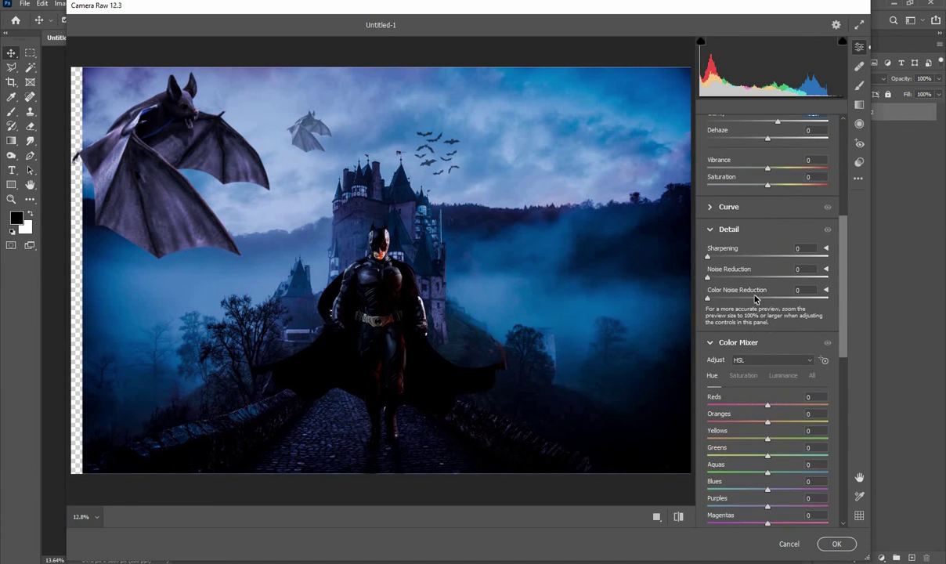
pyautogui.scroll(-2, 755, 296)
pyautogui.scroll(-2, 755, 297)
pyautogui.scroll(1, 756, 298)
pyautogui.scroll(3, 764, 215)
pyautogui.scroll(-2, 772, 322)
pyautogui.scroll(-2, 769, 361)
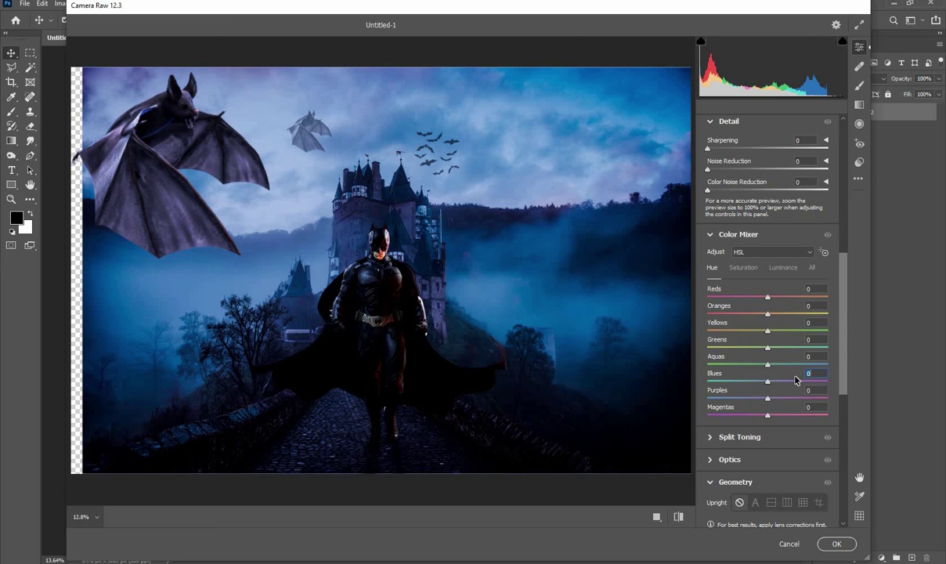
pyautogui.moveTo(767, 381); pyautogui.dragTo(793, 380)
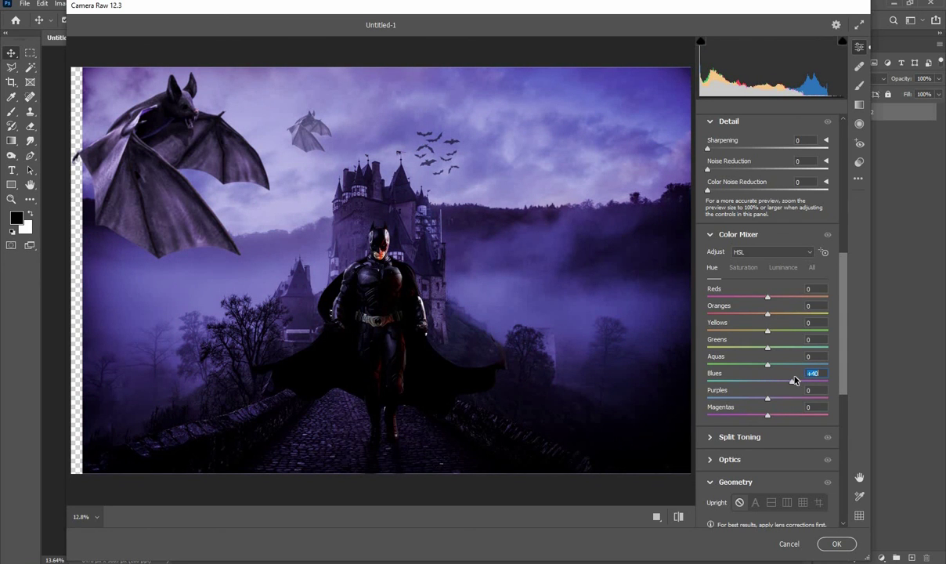
pyautogui.moveTo(792, 380); pyautogui.dragTo(760, 399)
pyautogui.scroll(-2, 756, 337)
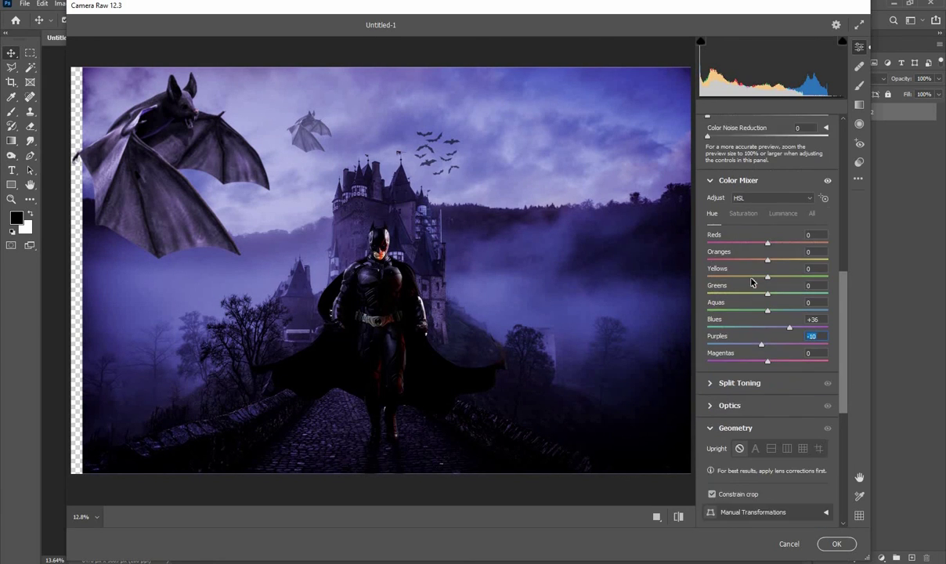
pyautogui.scroll(-1, 751, 280)
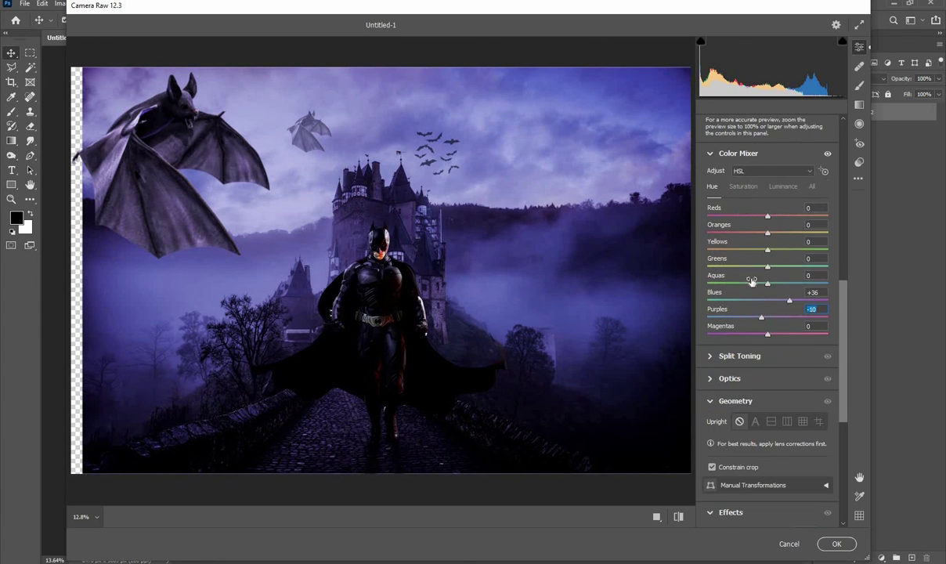
pyautogui.click(836, 544)
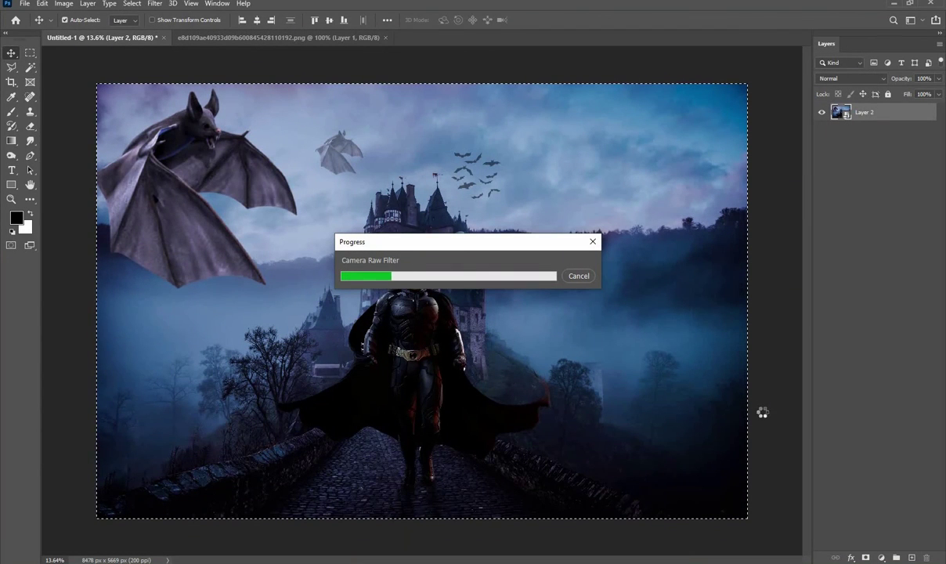